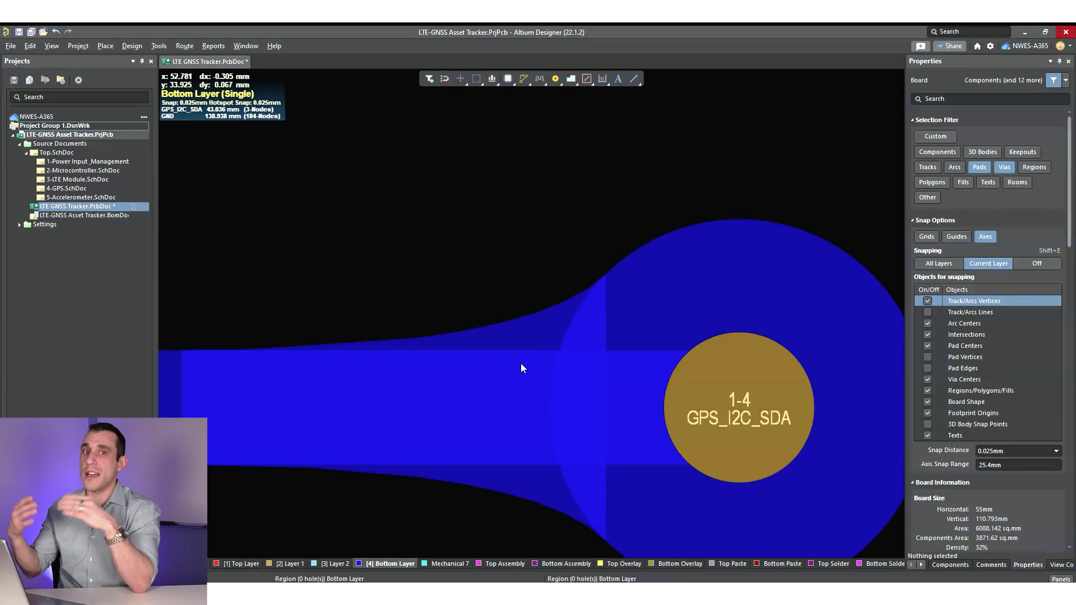
# - Examine the curved teardrop where the GPS_I2C_SDA track meets its via on the bottom layer
pyautogui.click(587, 365)
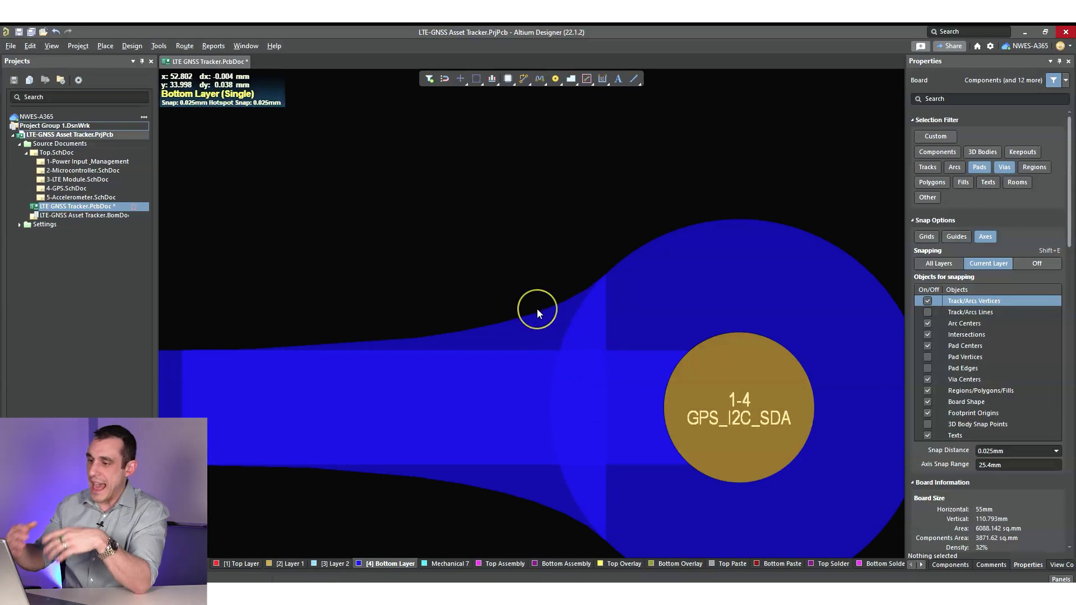
pyautogui.click(607, 325)
pyautogui.click(563, 327)
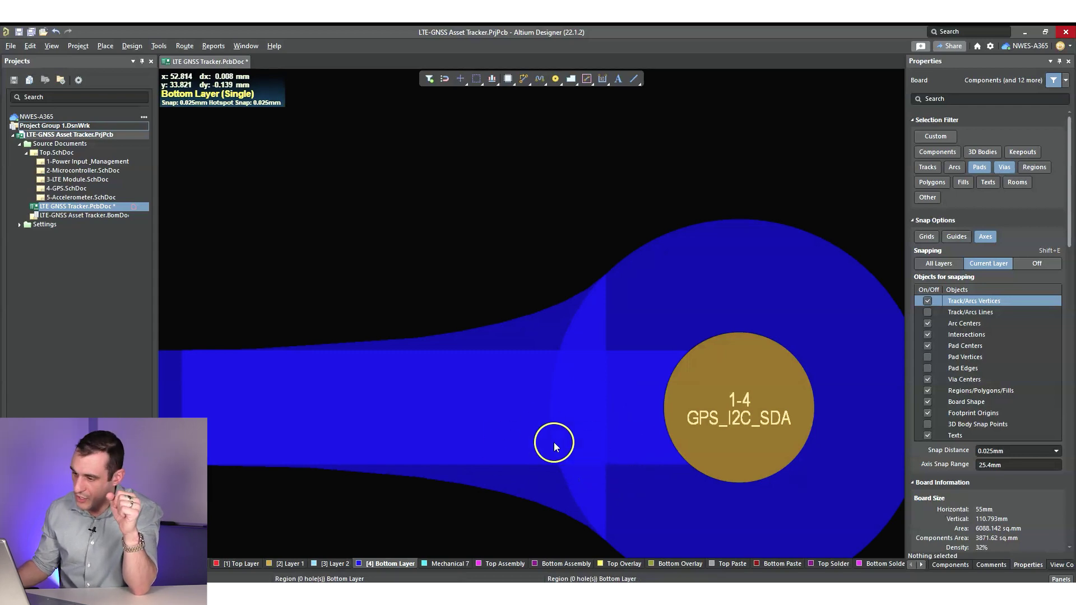
pyautogui.keyDown('ctrl'); pyautogui.scroll(-1, 595, 439); pyautogui.keyUp('ctrl')
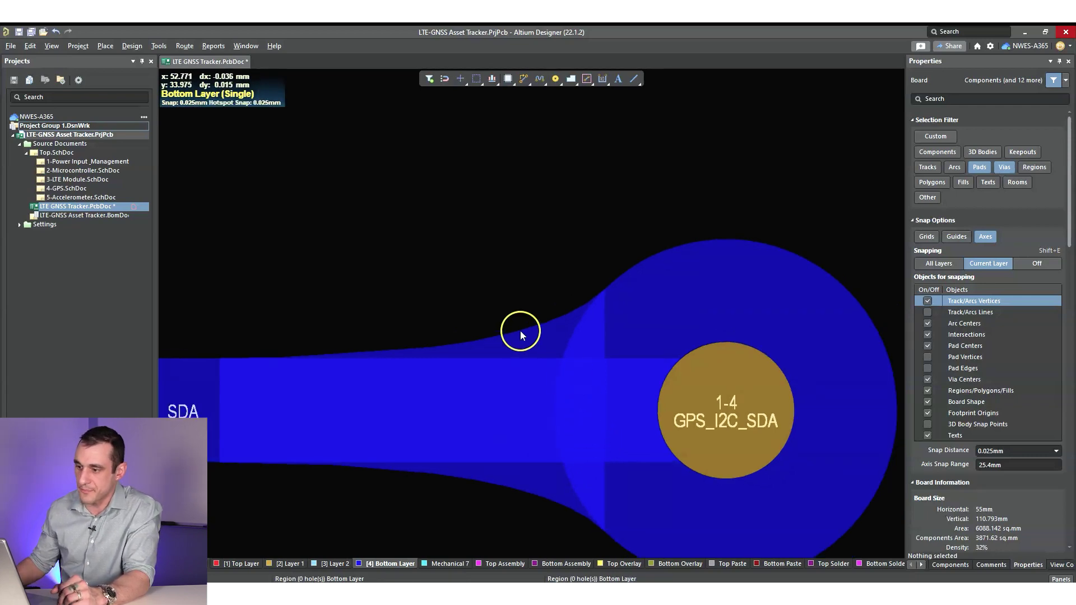
pyautogui.moveTo(529, 345); pyautogui.dragTo(618, 281, button='right')
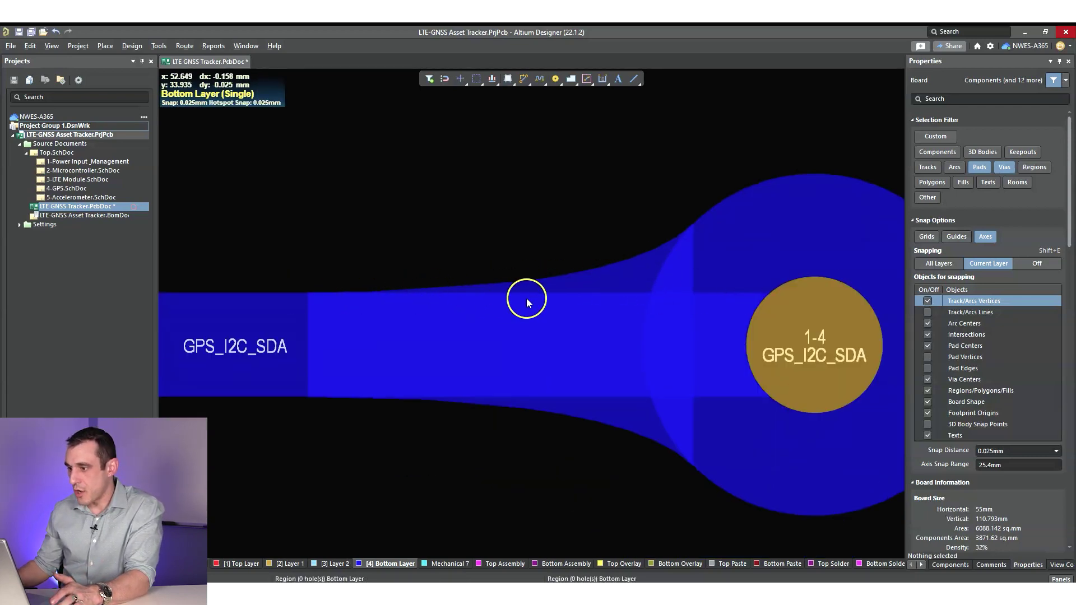
pyautogui.moveTo(734, 283); pyautogui.dragTo(624, 286, button='right')
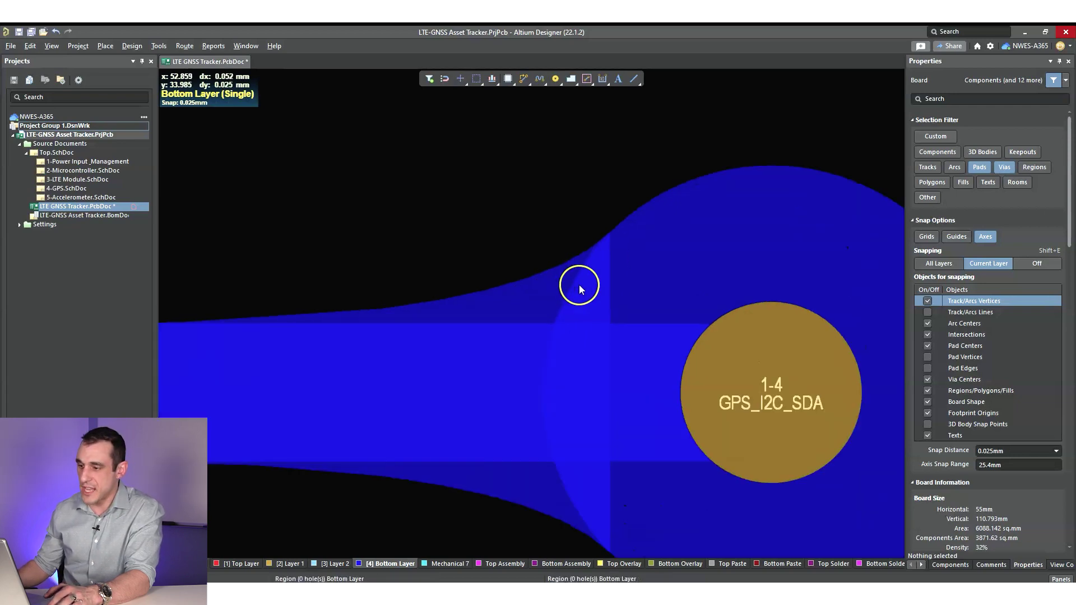
pyautogui.keyDown('ctrl'); pyautogui.scroll(-2, 581, 287); pyautogui.keyUp('ctrl')
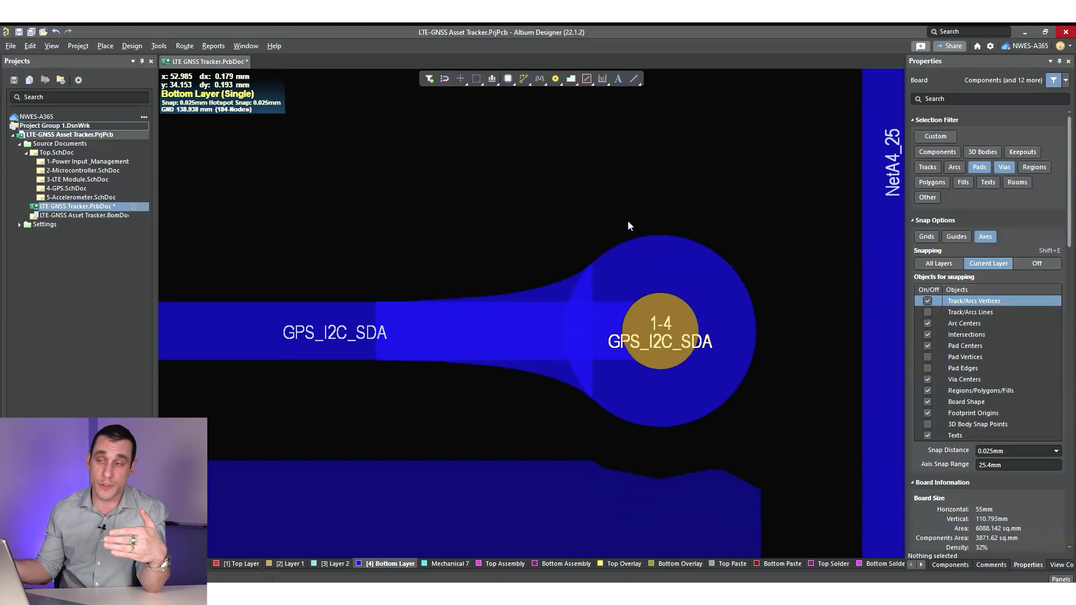
# - Allow regions in the selection filter and inspect the properties of the GPS_I2C_SDA teardrop region
pyautogui.click(1026, 170)
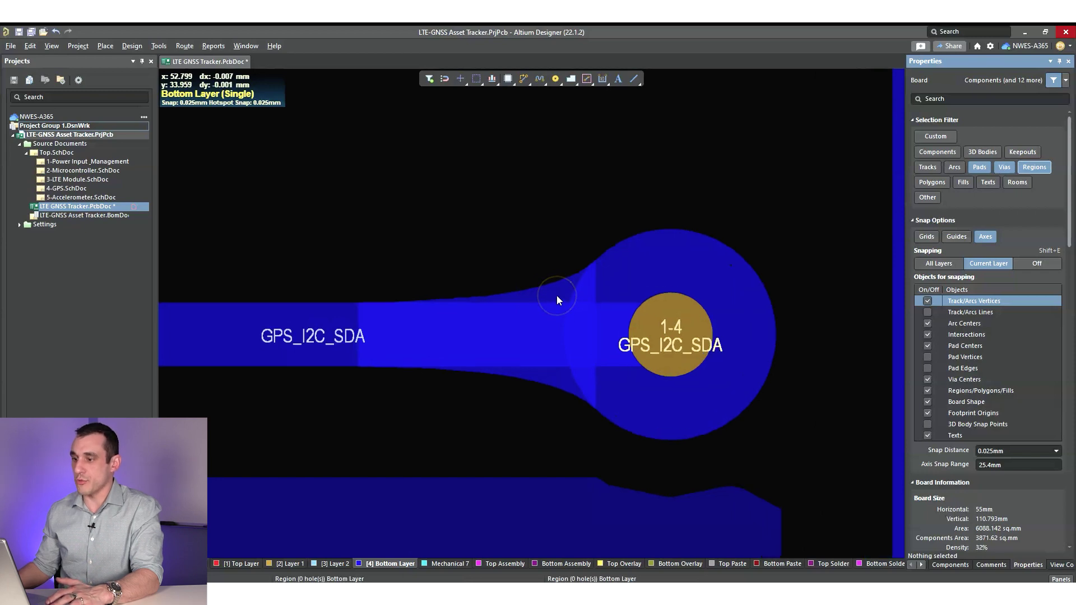
pyautogui.keyDown('ctrl'); pyautogui.scroll(1, 554, 293); pyautogui.keyUp('ctrl')
pyautogui.click(563, 292)
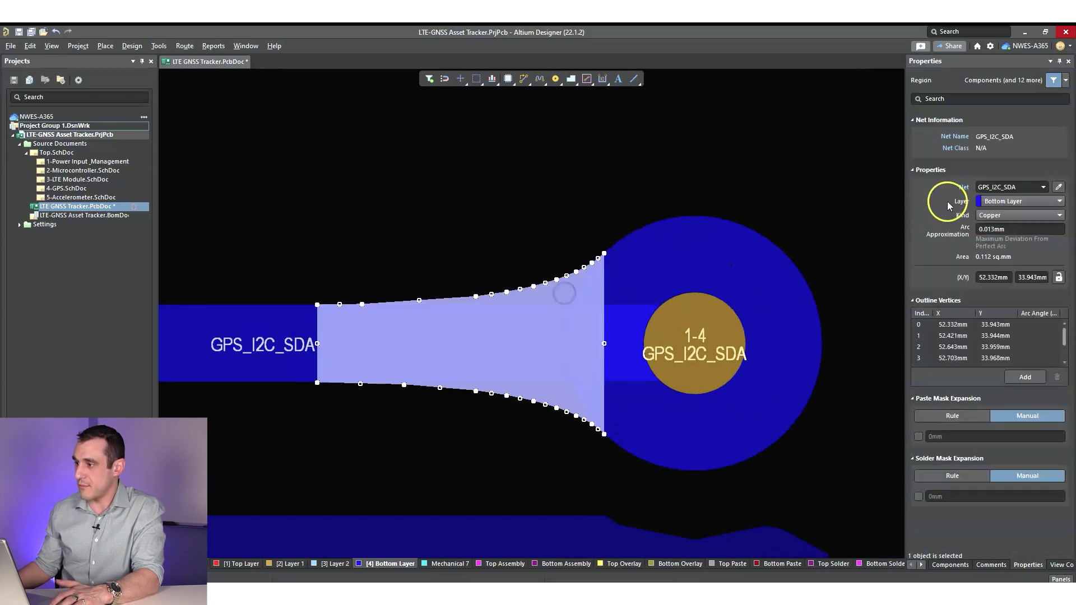
pyautogui.click(628, 238)
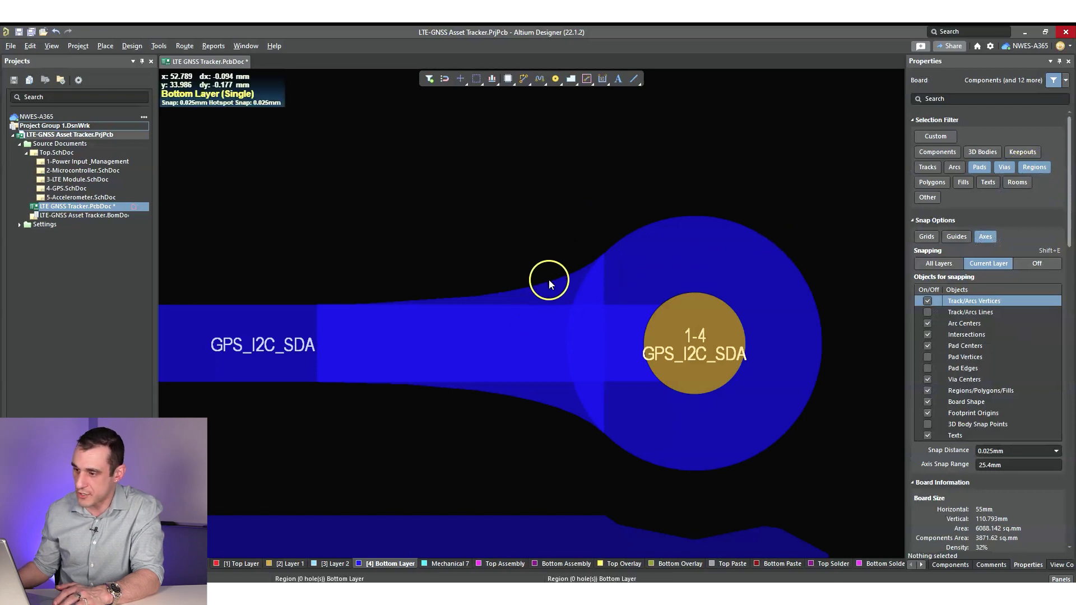
# - Delete the teardrop region at the GPS_I2C_SDA via, and undo the deletion
pyautogui.click(573, 283)
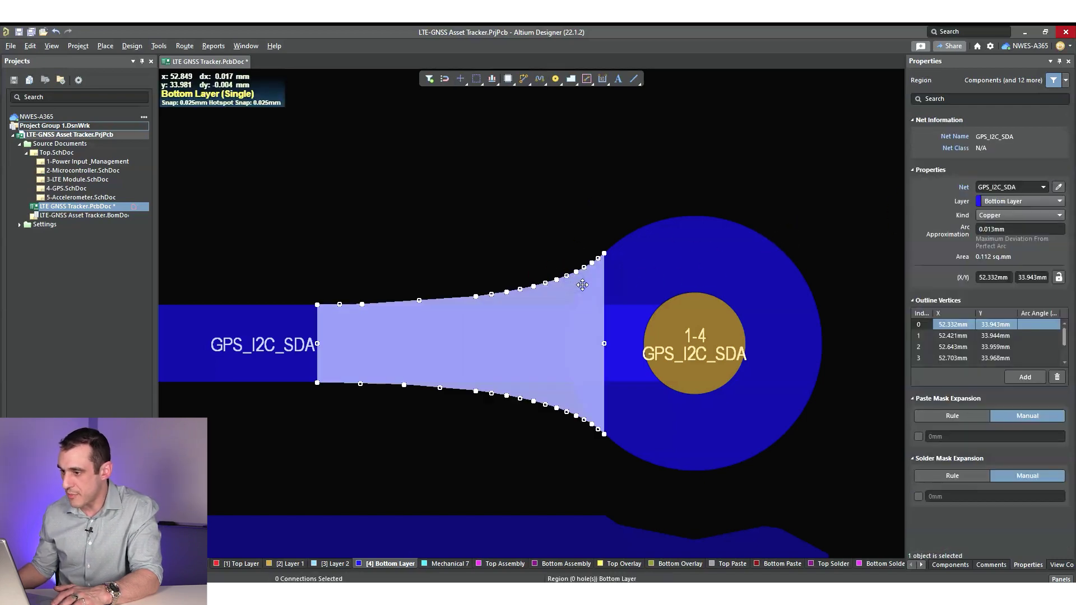
pyautogui.press('Delete')
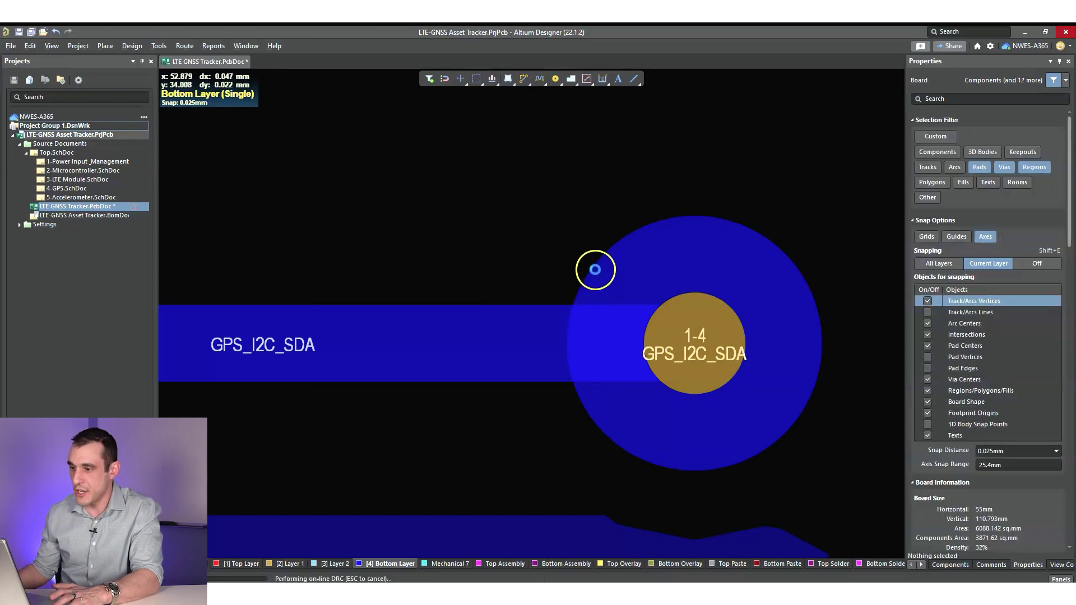
pyautogui.hotkey('ctrl', 'z')
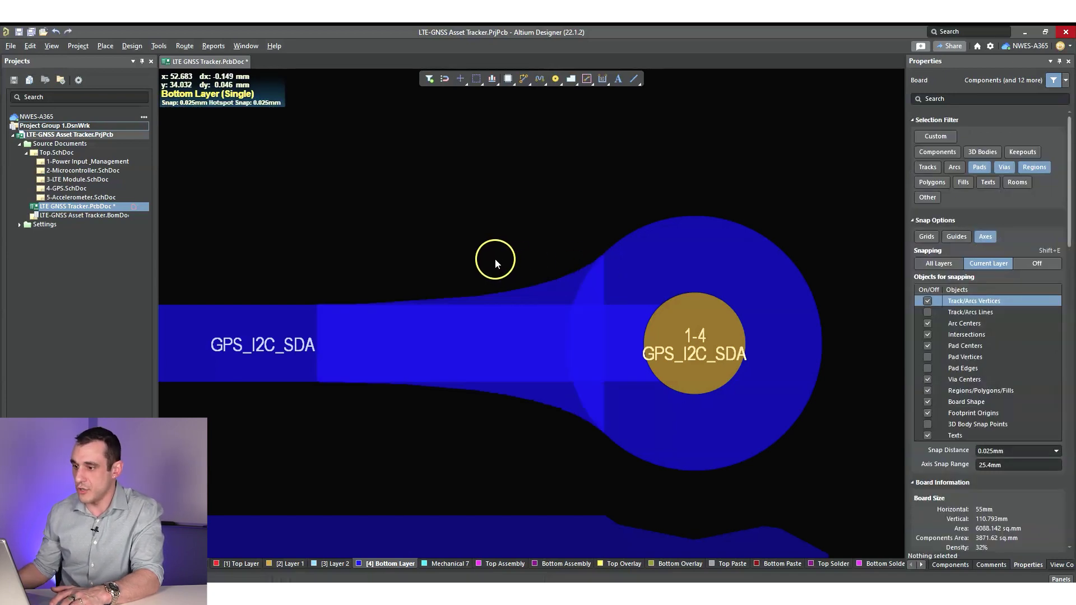
# - Copy the GPS_I2C_SDA teardrop region with its via centre as the reference point and paste it onto the GPS_EN via's centre
pyautogui.click(553, 285)
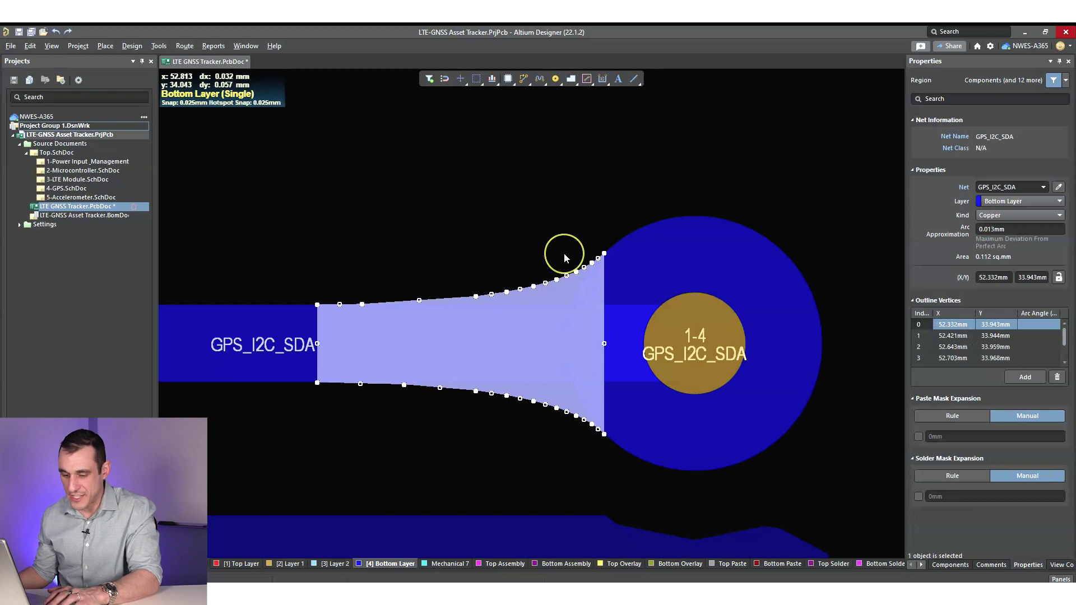
pyautogui.hotkey('ctrl', 'c')
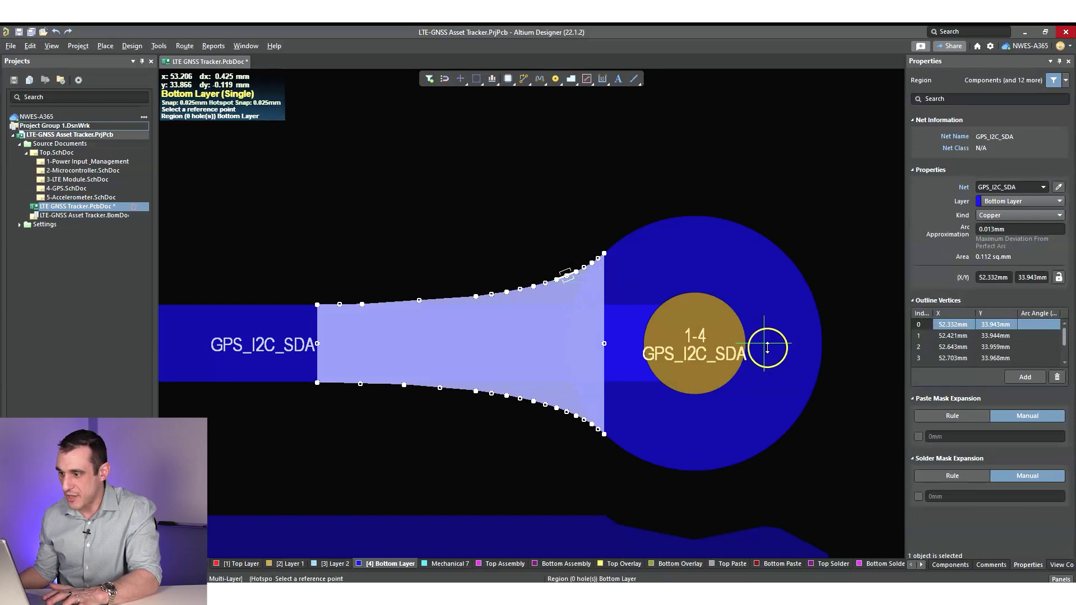
pyautogui.click(692, 342)
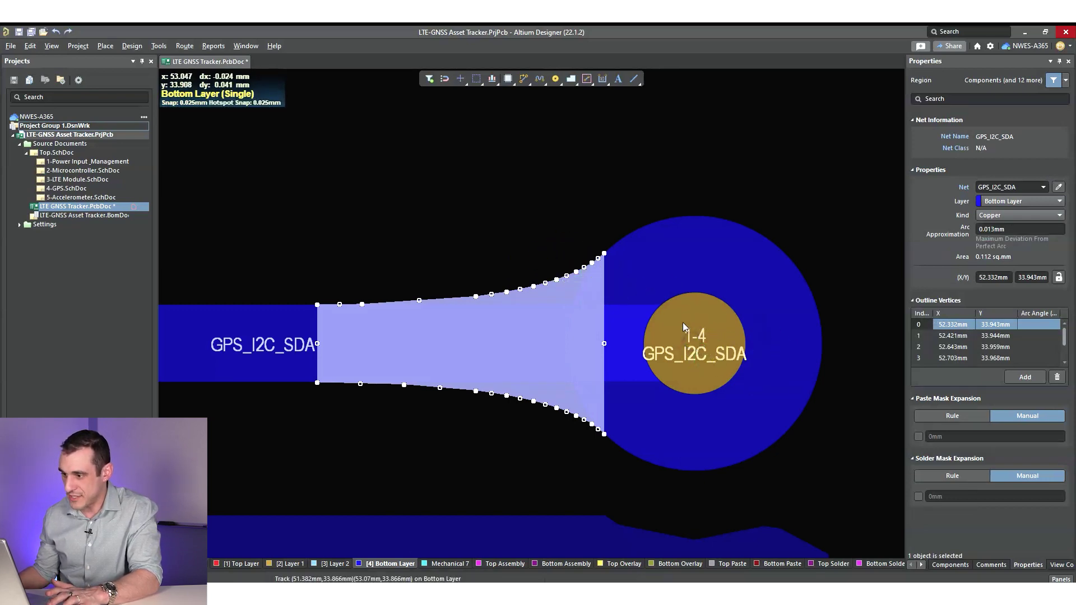
pyautogui.keyDown('ctrl'); pyautogui.scroll(-5, 683, 258); pyautogui.keyUp('ctrl')
pyautogui.keyDown('ctrl'); pyautogui.scroll(-5, 637, 247); pyautogui.keyUp('ctrl')
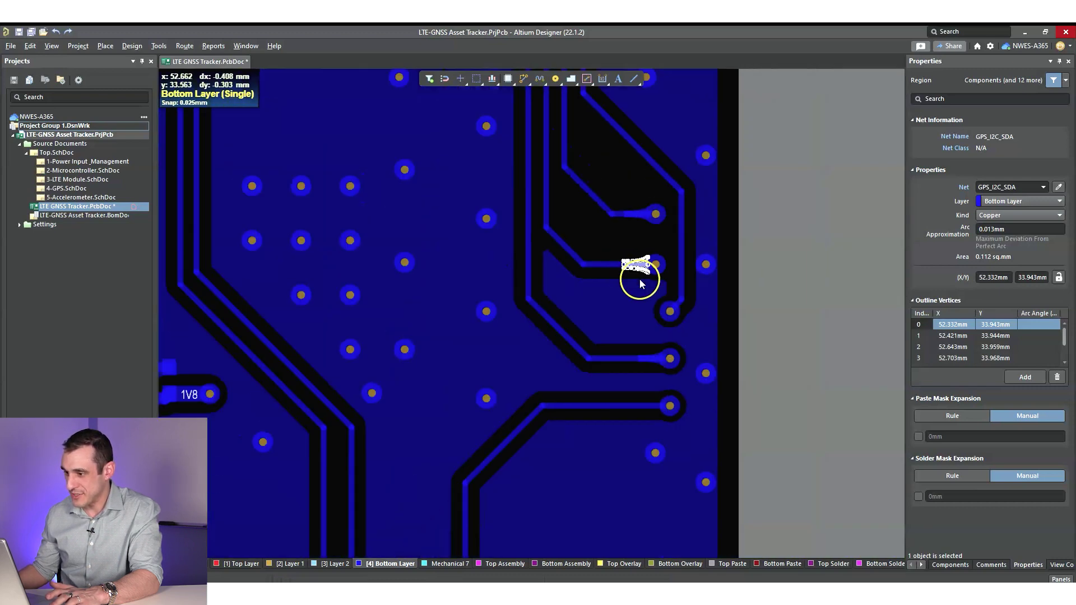
pyautogui.moveTo(634, 269); pyautogui.dragTo(549, 209, button='right')
pyautogui.scroll(-1, 577, 293)
pyautogui.keyDown('ctrl'); pyautogui.scroll(5, 576, 295); pyautogui.keyUp('ctrl')
pyautogui.keyDown('ctrl'); pyautogui.scroll(3, 577, 295); pyautogui.keyUp('ctrl')
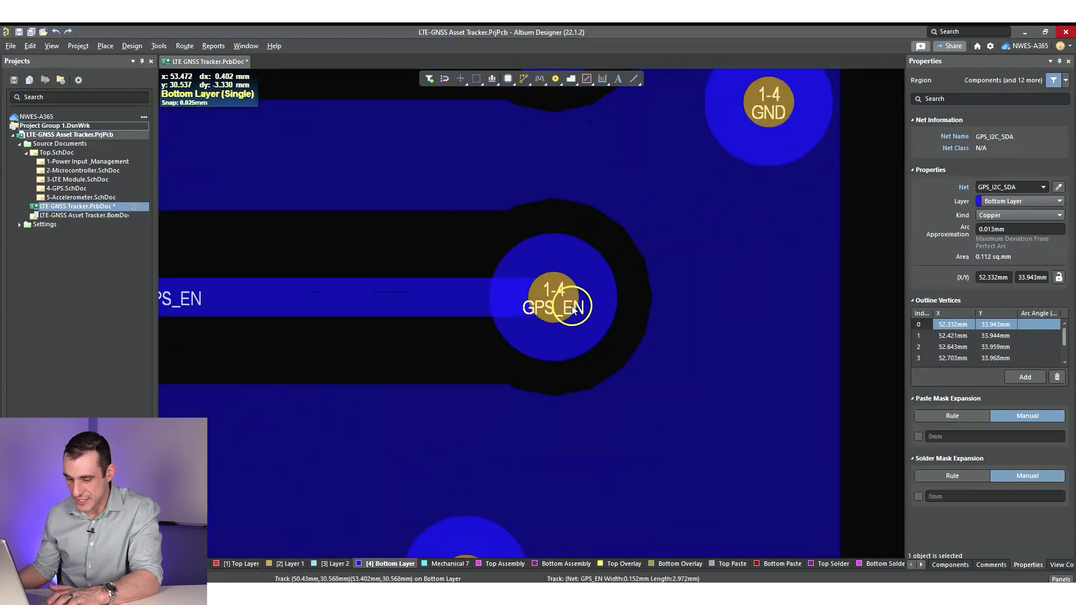
pyautogui.hotkey('ctrl', 'v')
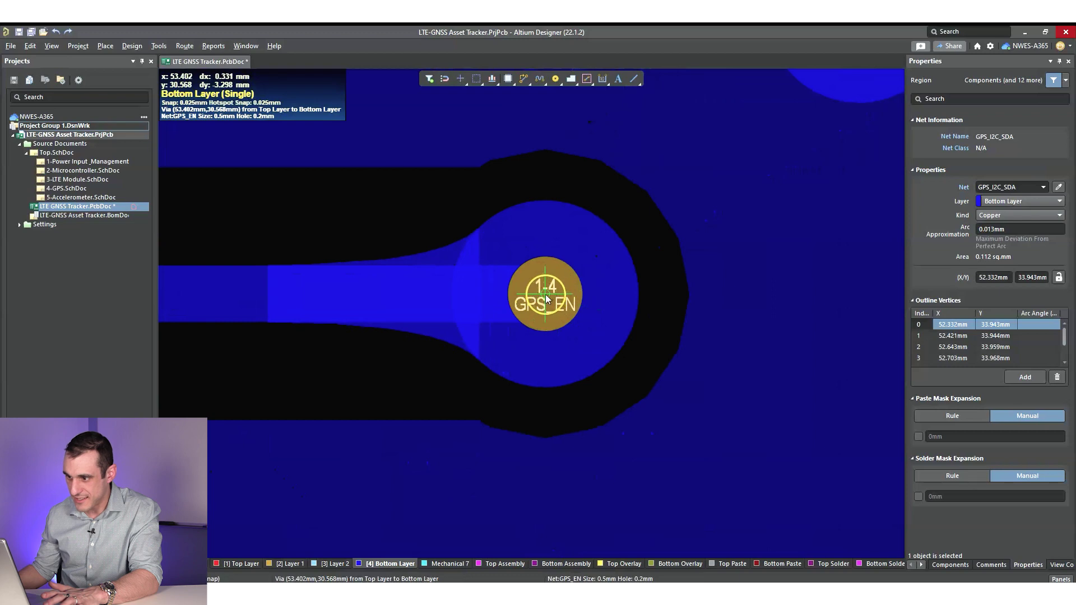
pyautogui.click(546, 294)
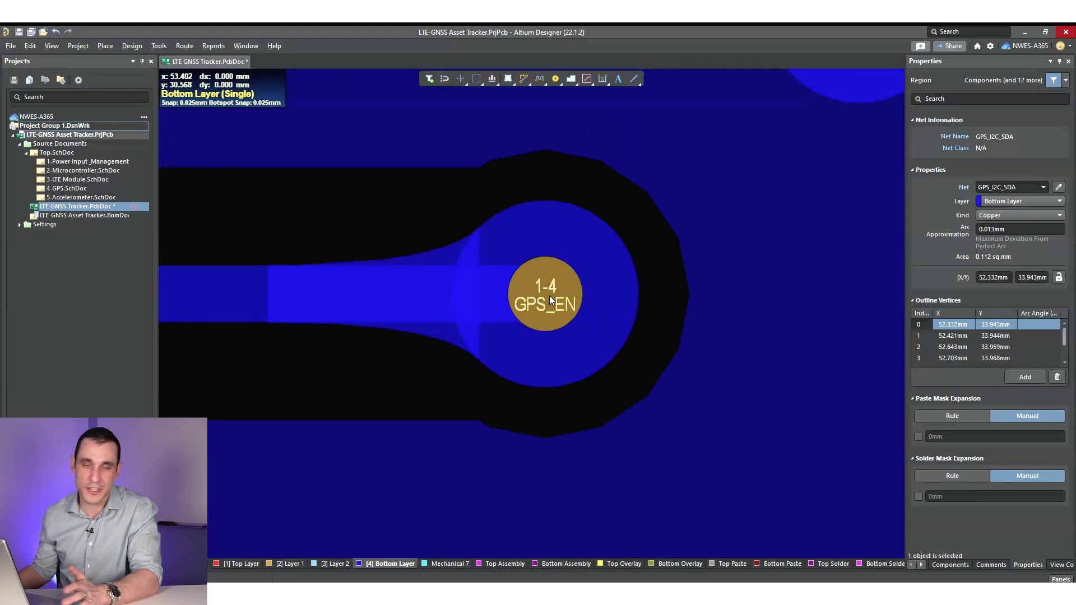
# - Select the pasted teardrop region at the GPS_EN via and remove it
pyautogui.click(472, 254)
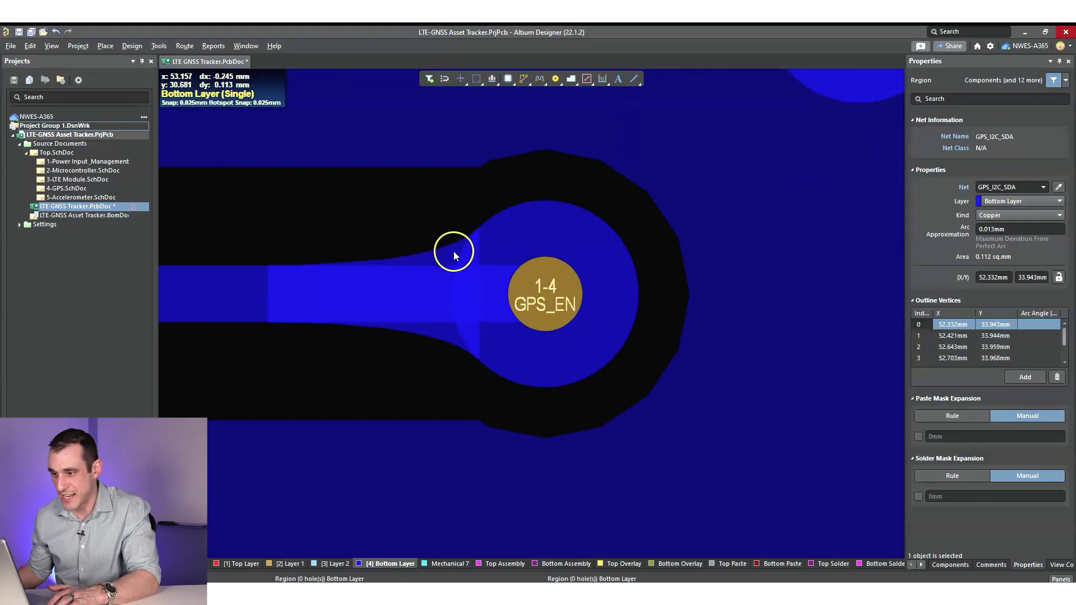
pyautogui.keyDown('ctrl'); pyautogui.scroll(-3, 453, 251); pyautogui.keyUp('ctrl')
pyautogui.moveTo(452, 251); pyautogui.dragTo(552, 270)
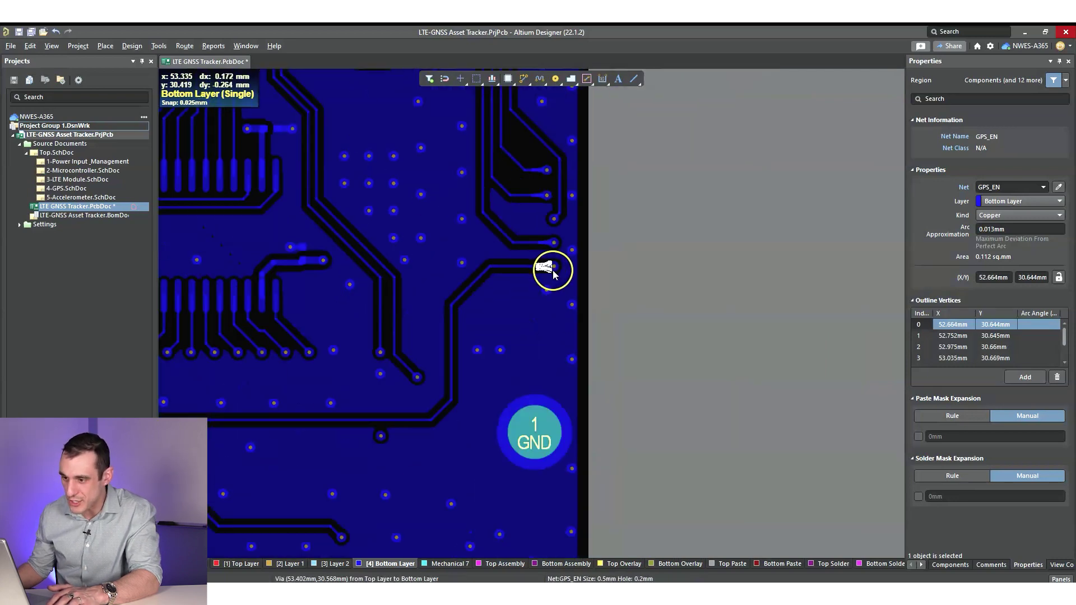
pyautogui.keyDown('ctrl'); pyautogui.scroll(-1, 355, 350); pyautogui.keyUp('ctrl')
pyautogui.moveTo(355, 351); pyautogui.dragTo(400, 377, button='right')
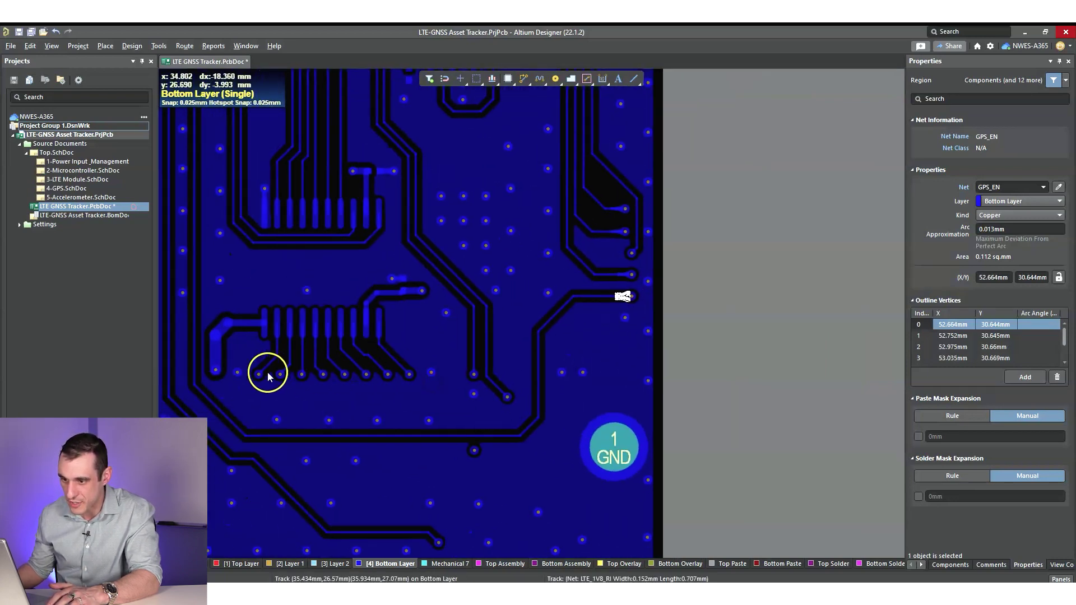
pyautogui.moveTo(557, 409); pyautogui.dragTo(418, 361, button='right')
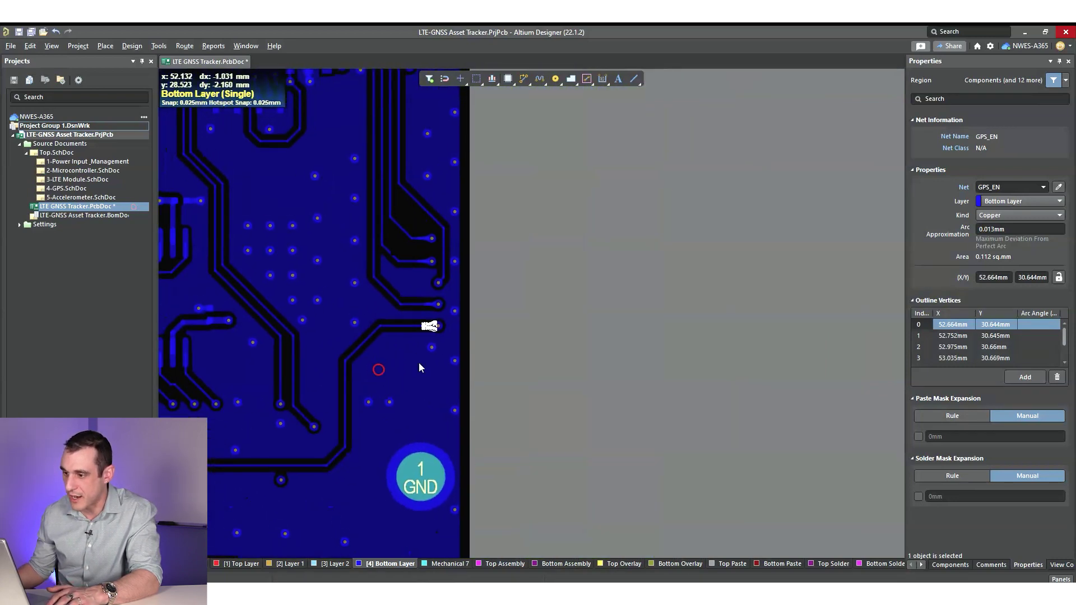
pyautogui.keyDown('ctrl'); pyautogui.scroll(5, 426, 348); pyautogui.keyUp('ctrl')
pyautogui.click(441, 335)
pyautogui.keyDown('ctrl'); pyautogui.scroll(-3, 429, 234); pyautogui.keyUp('ctrl')
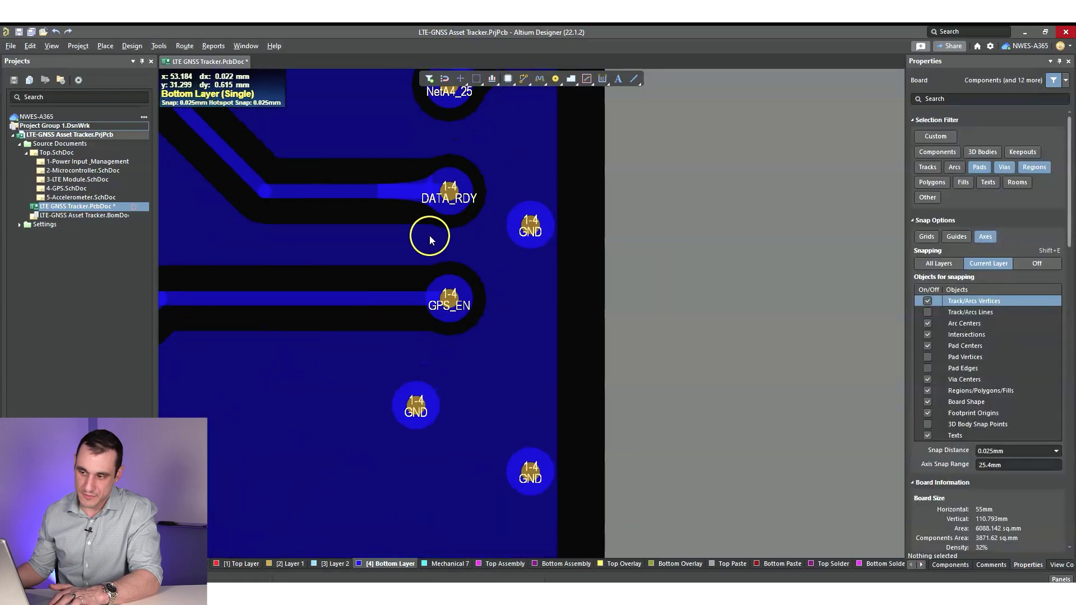
# - Remove the curved teardrop regions from the GPS_I2C_SCL and GPS_I2C_SDA vias
pyautogui.moveTo(429, 234); pyautogui.dragTo(451, 499, button='right')
pyautogui.keyDown('ctrl'); pyautogui.scroll(-1, 463, 540); pyautogui.keyUp('ctrl')
pyautogui.keyDown('ctrl'); pyautogui.scroll(1, 496, 354); pyautogui.keyUp('ctrl')
pyautogui.keyDown('ctrl'); pyautogui.scroll(4, 482, 313); pyautogui.keyUp('ctrl')
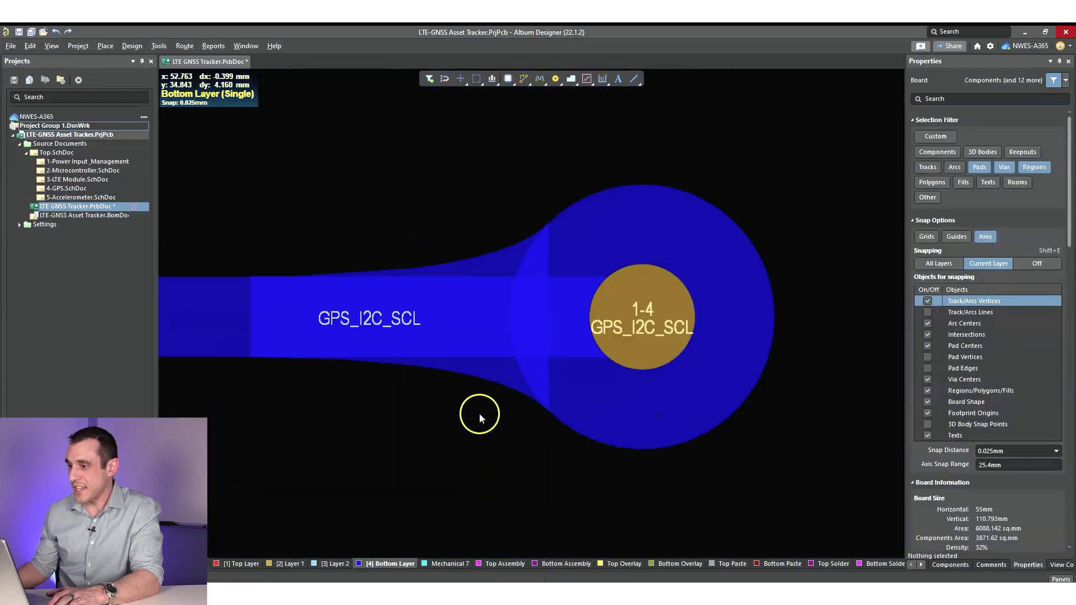
pyautogui.moveTo(545, 236)
pyautogui.mouseDown()
pyautogui.moveTo(493, 231)
pyautogui.moveTo(478, 214)
pyautogui.mouseUp()
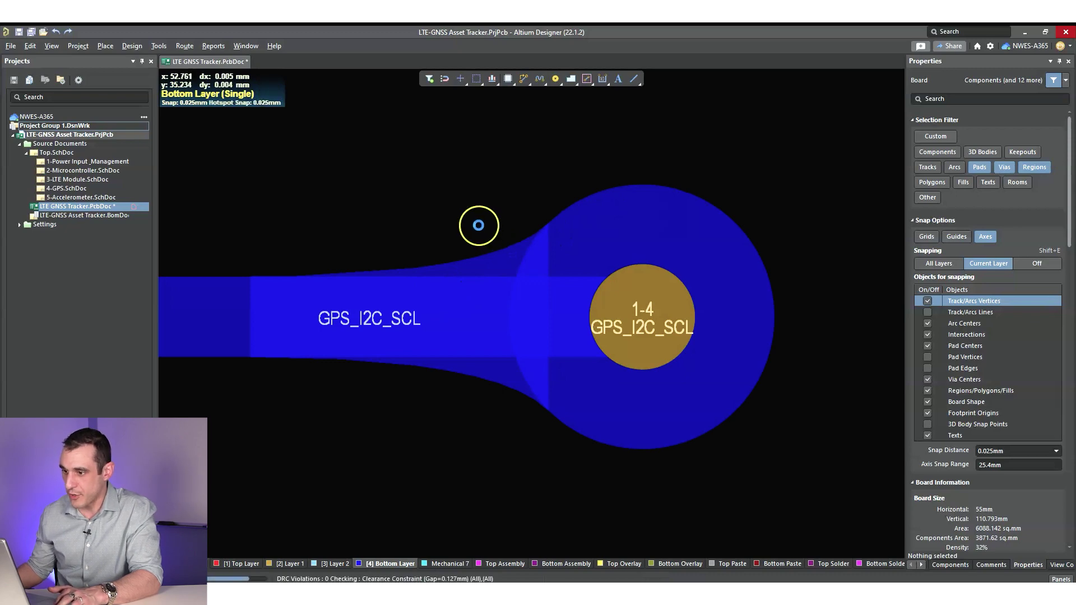
pyautogui.moveTo(559, 248)
pyautogui.mouseDown()
pyautogui.moveTo(357, 245)
pyautogui.moveTo(563, 231)
pyautogui.moveTo(497, 236)
pyautogui.moveTo(465, 214)
pyautogui.mouseUp()
pyautogui.keyDown('ctrl'); pyautogui.scroll(-5, 487, 280); pyautogui.keyUp('ctrl')
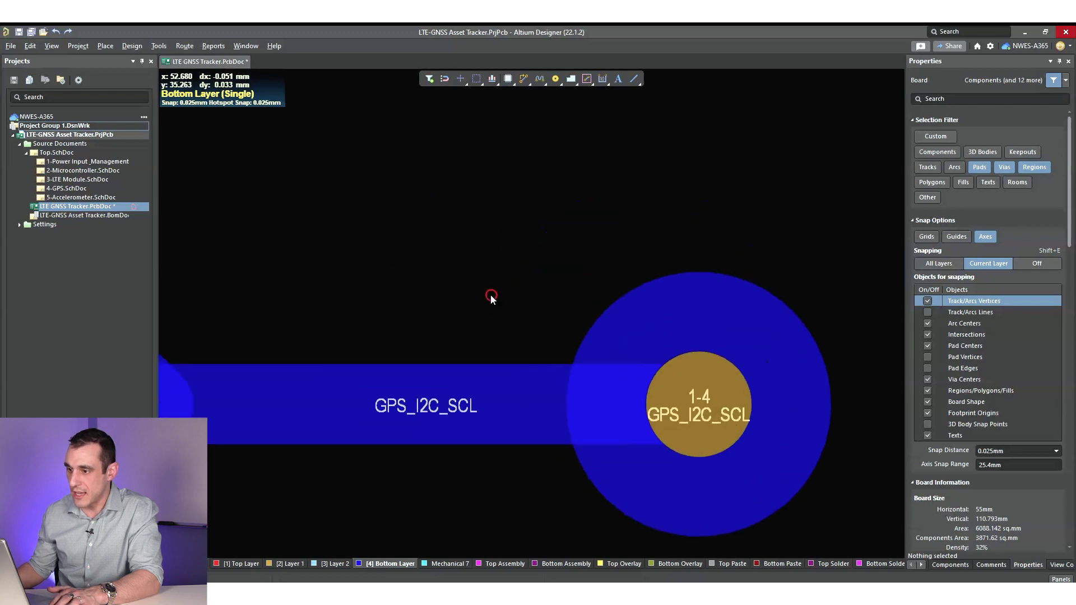
pyautogui.keyDown('ctrl'); pyautogui.scroll(4, 528, 278); pyautogui.keyUp('ctrl')
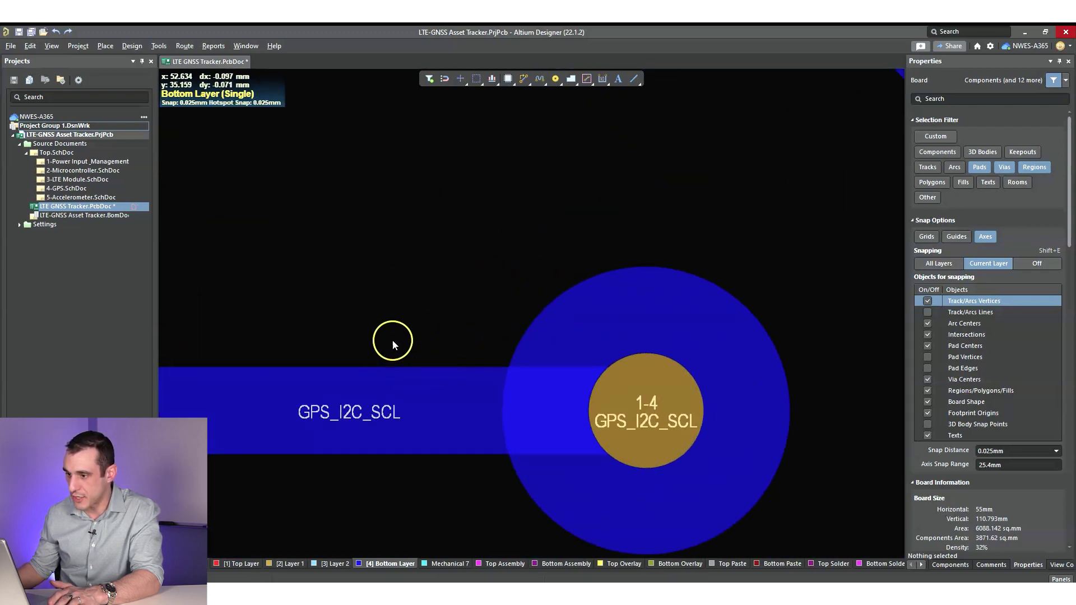
pyautogui.keyDown('ctrl'); pyautogui.scroll(-8, 520, 194); pyautogui.keyUp('ctrl')
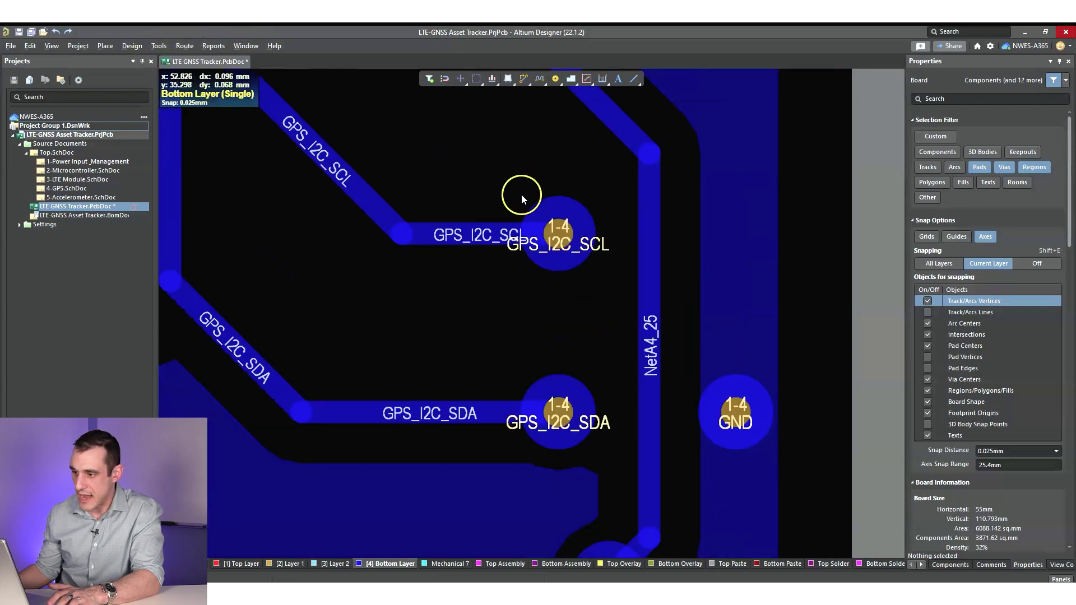
# - Add Line-style teardrops to only the selected vias, including the GPS_I2C_SCL and GPS_I2C_SDA vias, with forced teardrops and adjusted teardrop size
pyautogui.moveTo(505, 184); pyautogui.dragTo(590, 425)
pyautogui.keyDown('ctrl'); pyautogui.scroll(10, 578, 233); pyautogui.keyUp('ctrl')
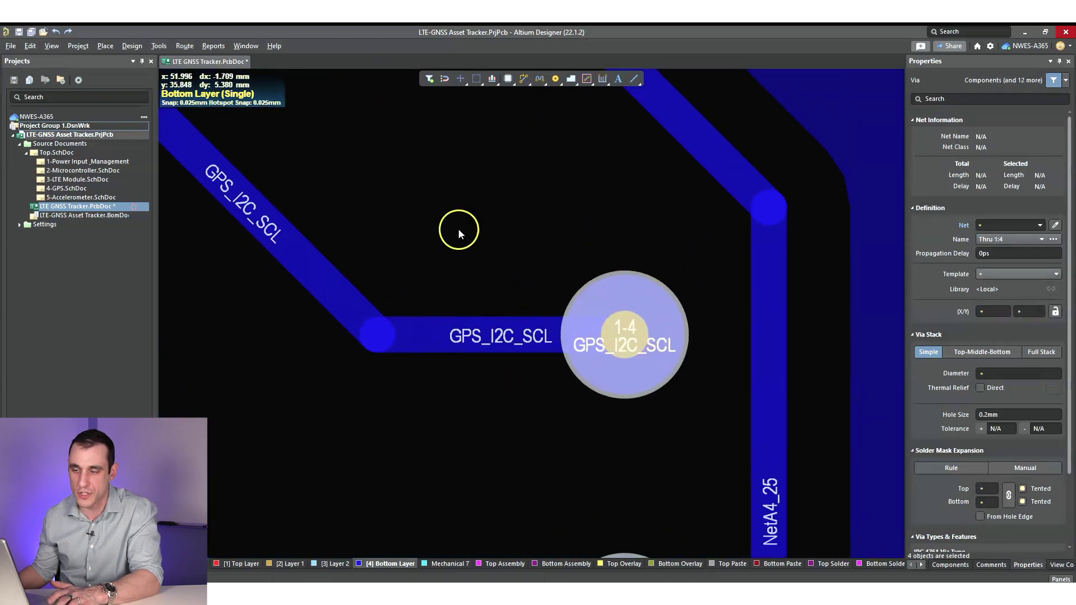
pyautogui.click(159, 46)
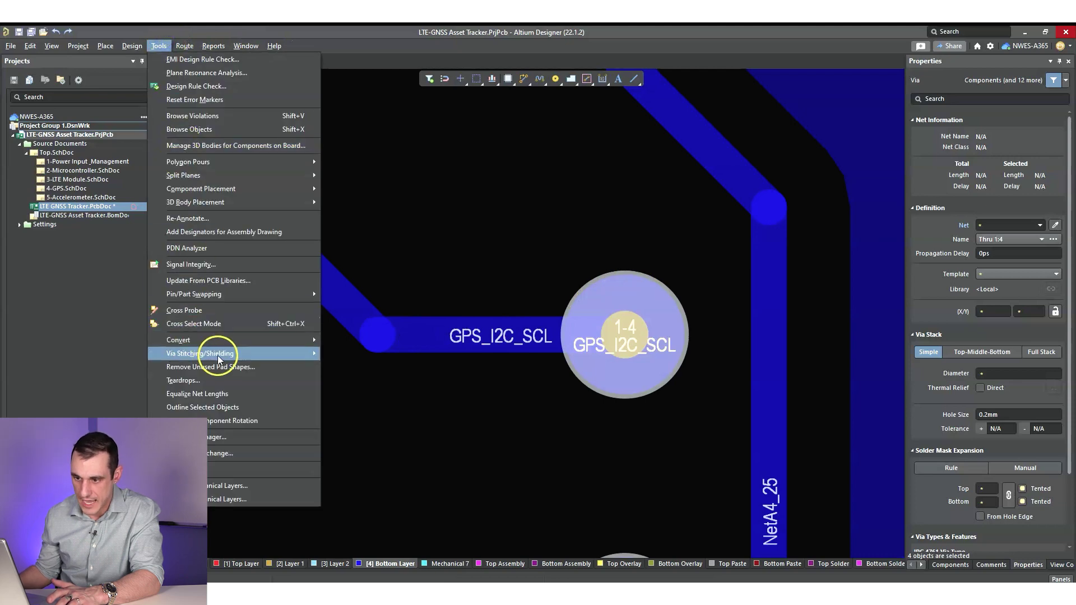
pyautogui.click(213, 377)
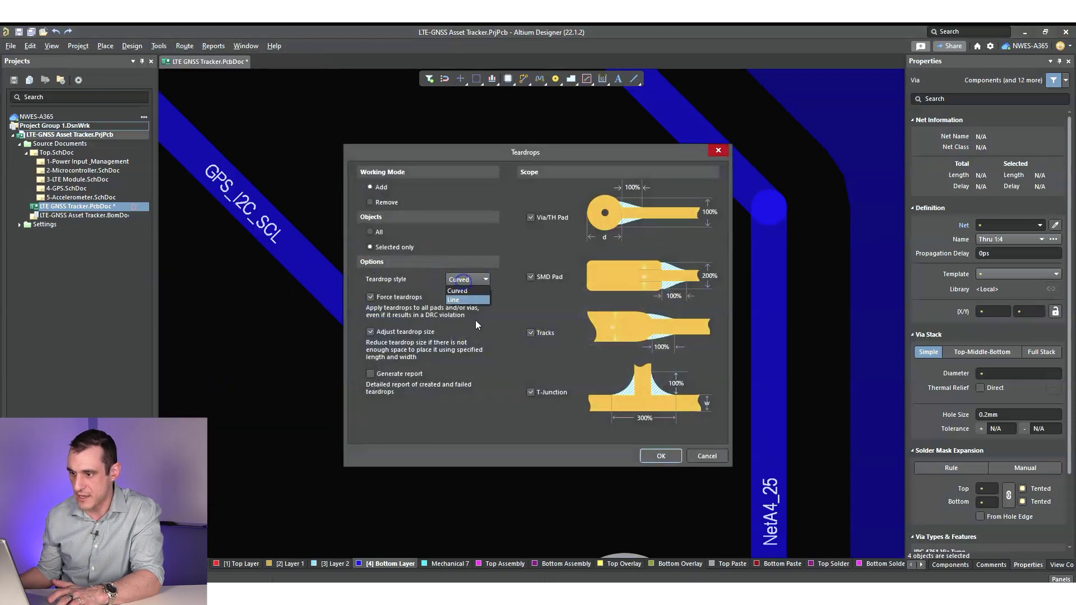
pyautogui.click(660, 456)
pyautogui.keyDown('ctrl'); pyautogui.scroll(3, 539, 426); pyautogui.keyUp('ctrl')
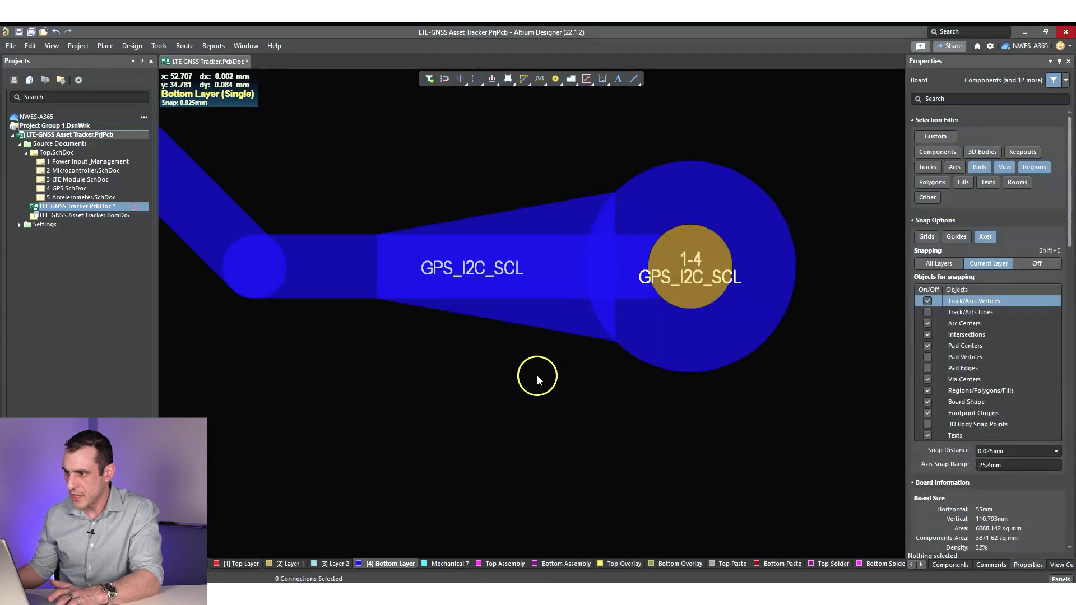
# - Reshape the straight GPS_I2C_SCL teardrop region by moving its upper via-side vertex outward to about X 53.017 mm, Y 35.282 mm
pyautogui.keyDown('ctrl'); pyautogui.scroll(-3, 536, 374); pyautogui.keyUp('ctrl')
pyautogui.keyDown('ctrl'); pyautogui.scroll(3, 532, 364); pyautogui.keyUp('ctrl')
pyautogui.keyDown('ctrl'); pyautogui.scroll(2, 539, 375); pyautogui.keyUp('ctrl')
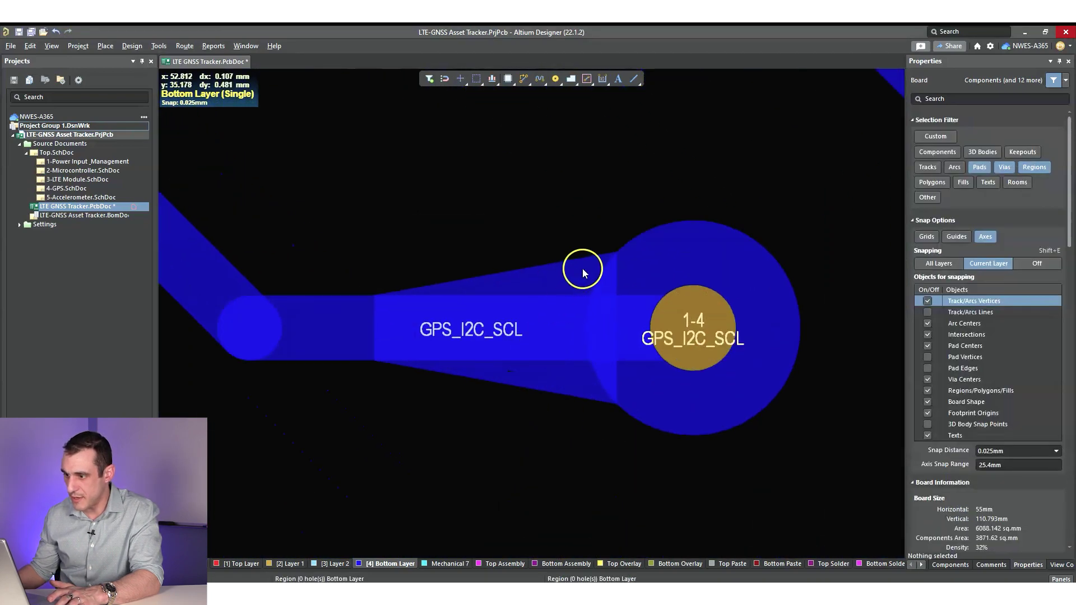
pyautogui.click(570, 266)
pyautogui.moveTo(616, 252); pyautogui.dragTo(669, 224)
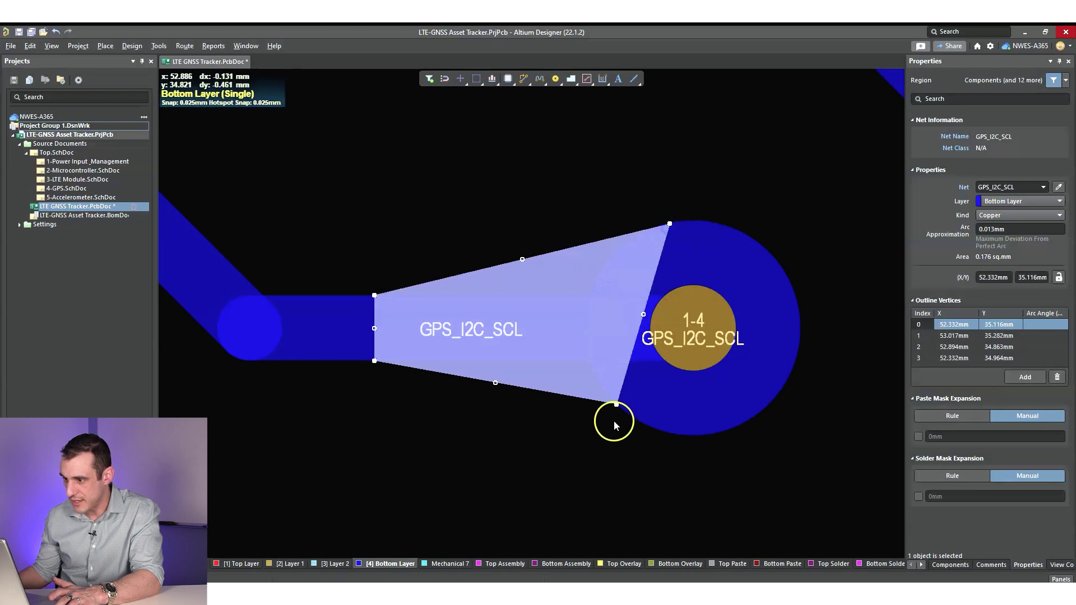
# - Reshape the straight GPS_I2C_SCL teardrop by moving its lower via-side vertex outward to the via's edge, in line with its upper vertex
pyautogui.moveTo(616, 404); pyautogui.dragTo(667, 432)
pyautogui.click(616, 451)
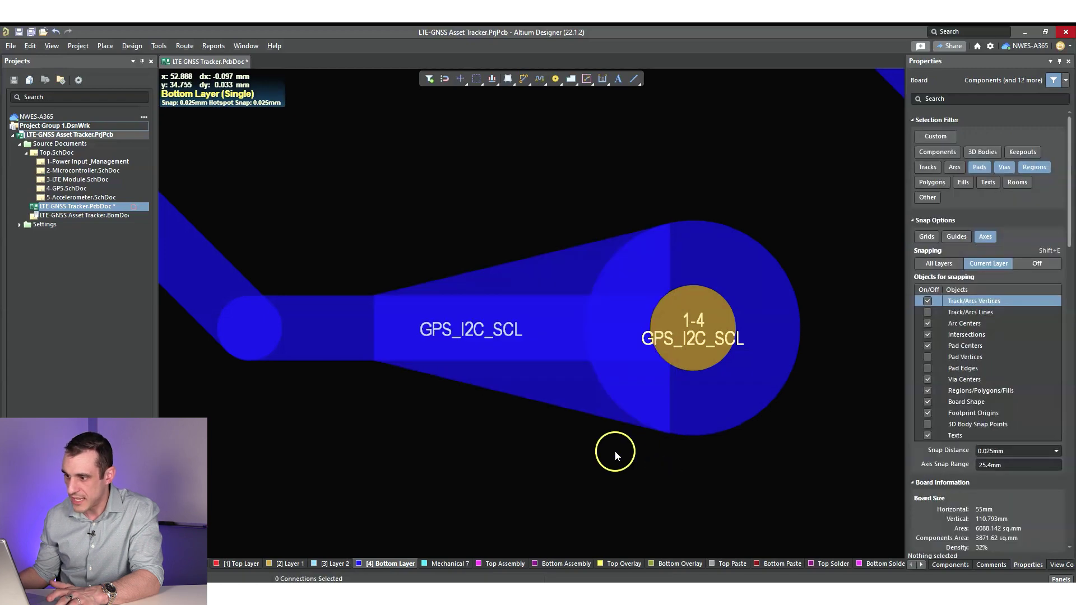
# - Remove the reshaped GPS_I2C_SCL teardrop and recreate it for only the selected via in Line style, with forced teardrops and adjusted teardrop size
pyautogui.keyDown('ctrl'); pyautogui.scroll(-1, 598, 453); pyautogui.keyUp('ctrl')
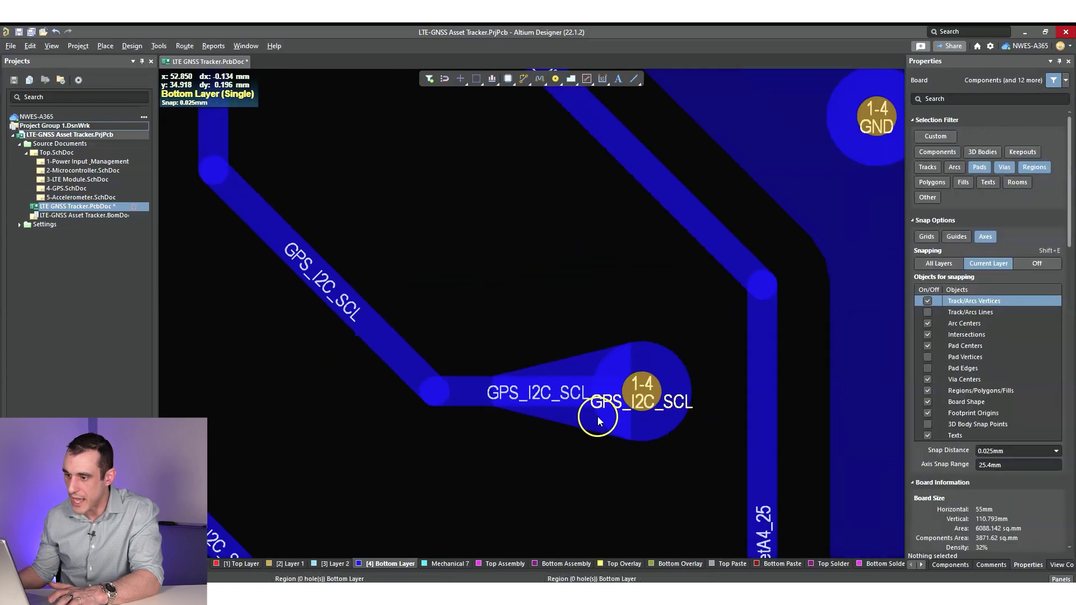
pyautogui.click(601, 413)
pyautogui.click(159, 44)
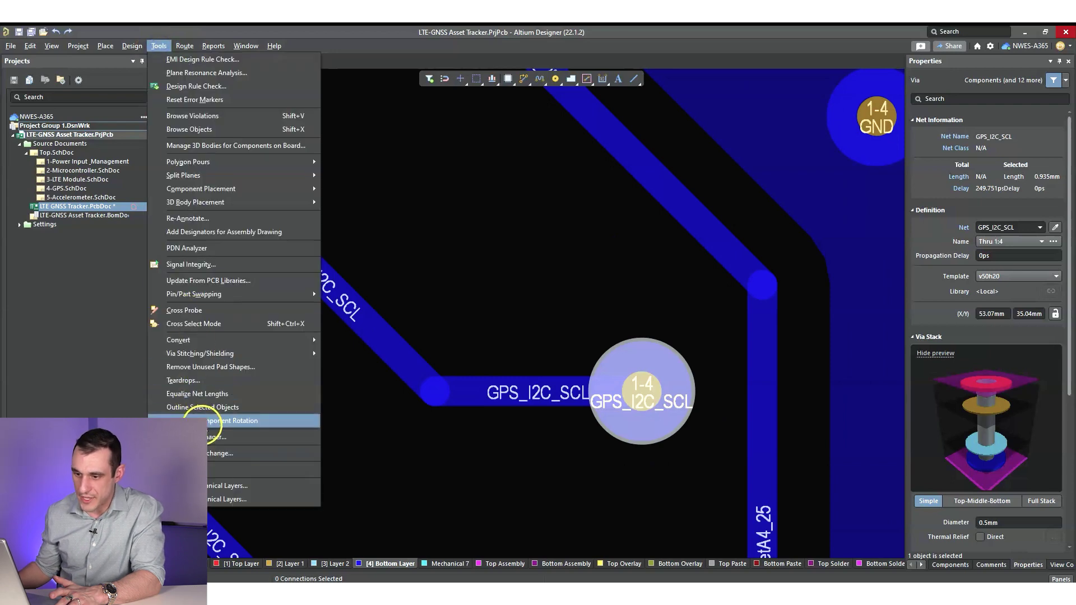
pyautogui.click(191, 381)
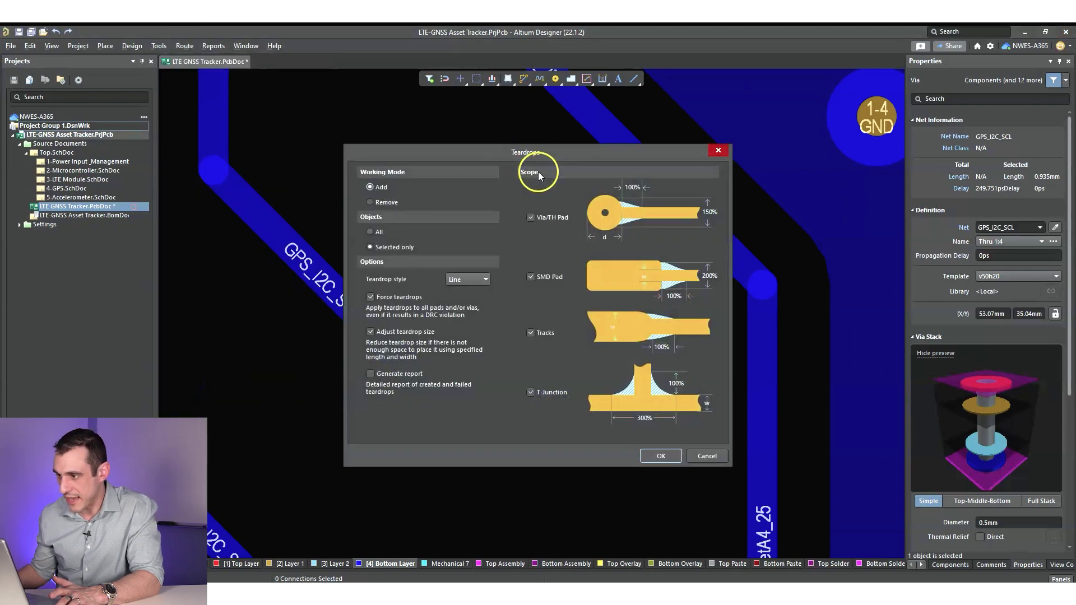
pyautogui.click(706, 212)
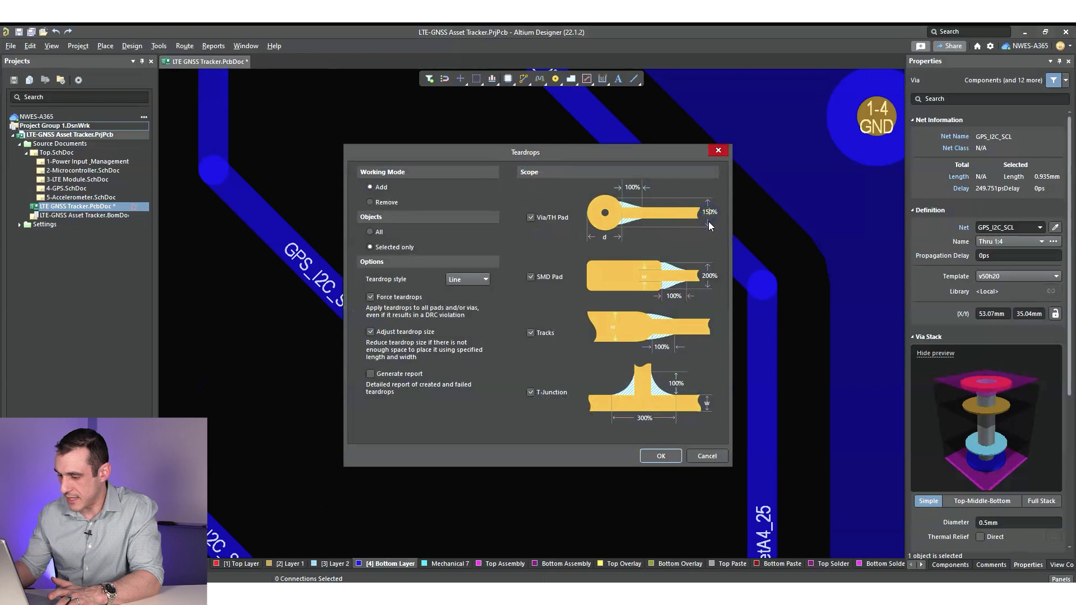
pyautogui.click(664, 456)
pyautogui.click(574, 428)
# - Move both via-side vertices of the recreated GPS_I2C_SCL teardrop out to the via's vertical centreline at about X 53.07 mm
pyautogui.keyDown('ctrl'); pyautogui.scroll(4, 574, 427); pyautogui.keyUp('ctrl')
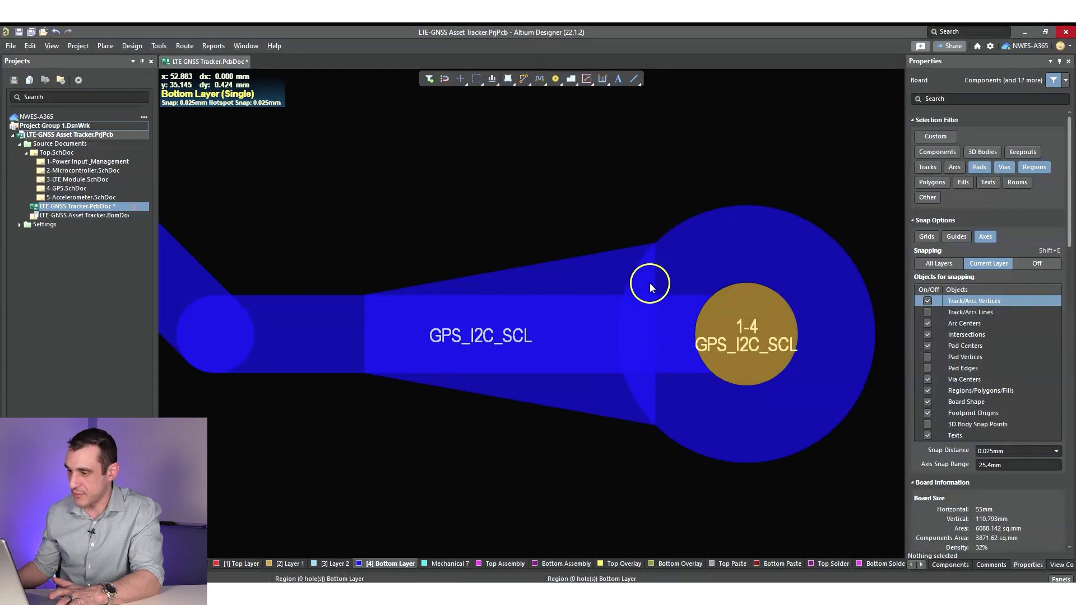
pyautogui.click(614, 262)
pyautogui.moveTo(654, 242); pyautogui.dragTo(754, 209)
pyautogui.moveTo(655, 426); pyautogui.dragTo(746, 460)
pyautogui.click(664, 480)
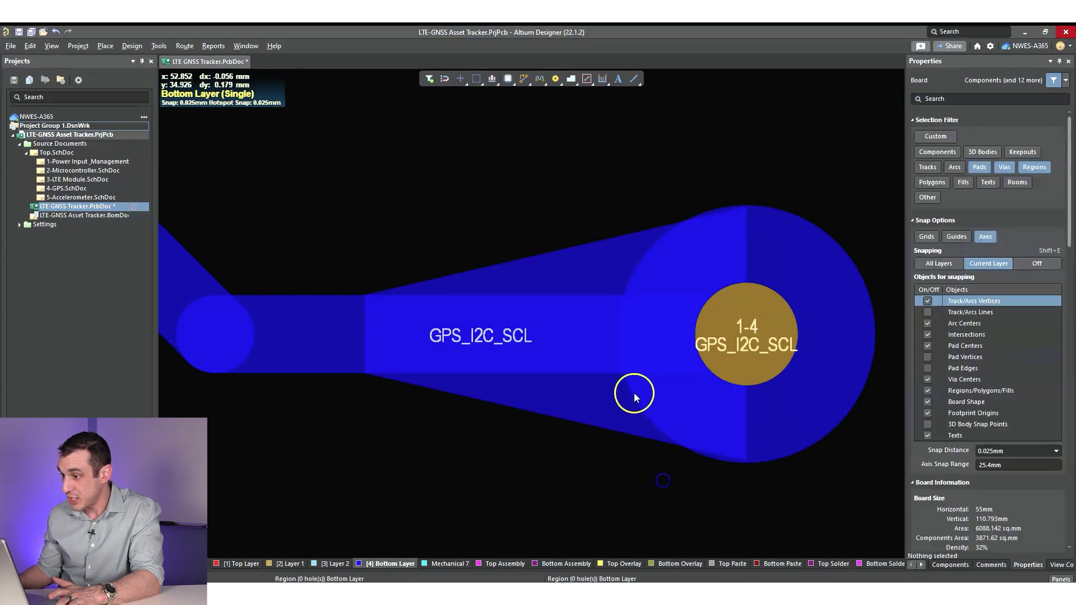
# - Move the teardrop's via-side vertices back to X 53.017 mm, with the upper at about Y 35.283 mm and the lower at Y 34.797 mm
pyautogui.click(742, 458)
pyautogui.moveTo(745, 461); pyautogui.dragTo(719, 459)
pyautogui.moveTo(746, 208); pyautogui.dragTo(719, 211)
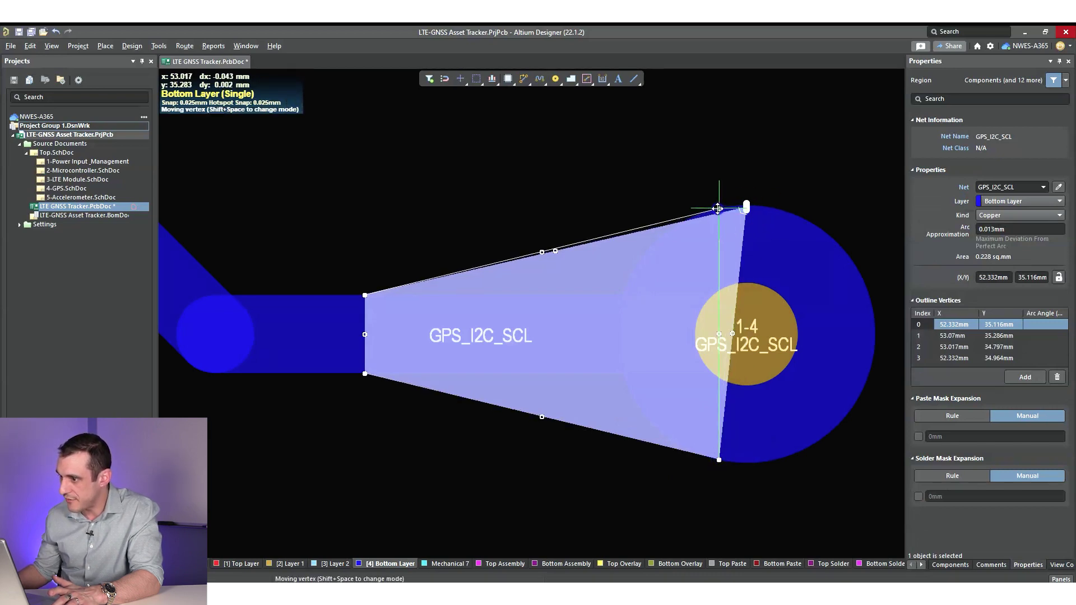
pyautogui.click(719, 210)
pyautogui.click(630, 181)
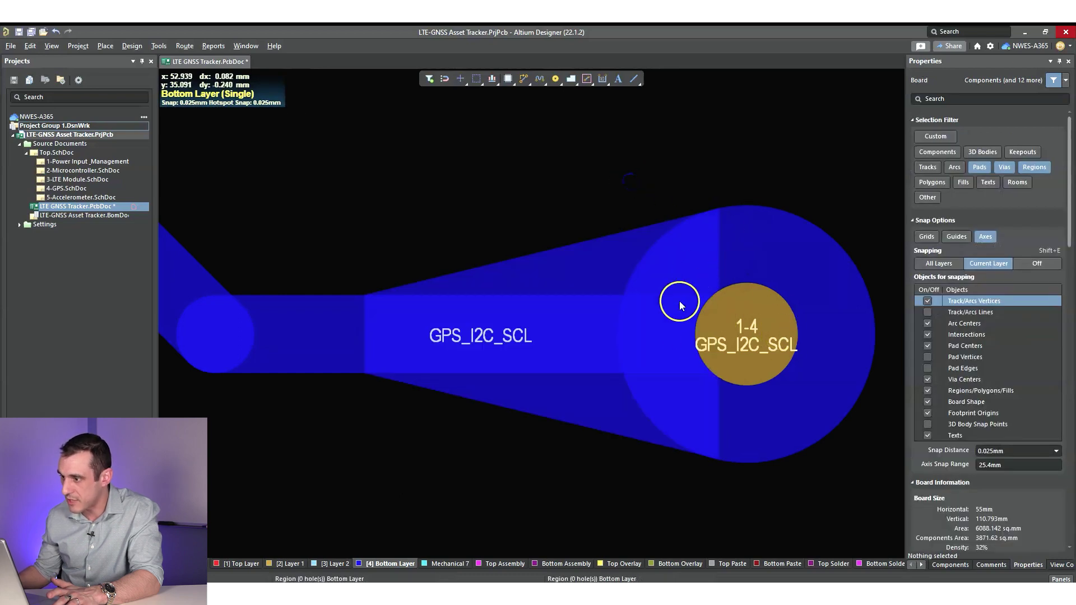
# - Copy the reshaped GPS_I2C_SCL teardrop with the via's centre as reference and paste it onto the centre of the GPS_I2C_SDA via
pyautogui.keyDown('ctrl'); pyautogui.scroll(-8, 696, 270); pyautogui.keyUp('ctrl')
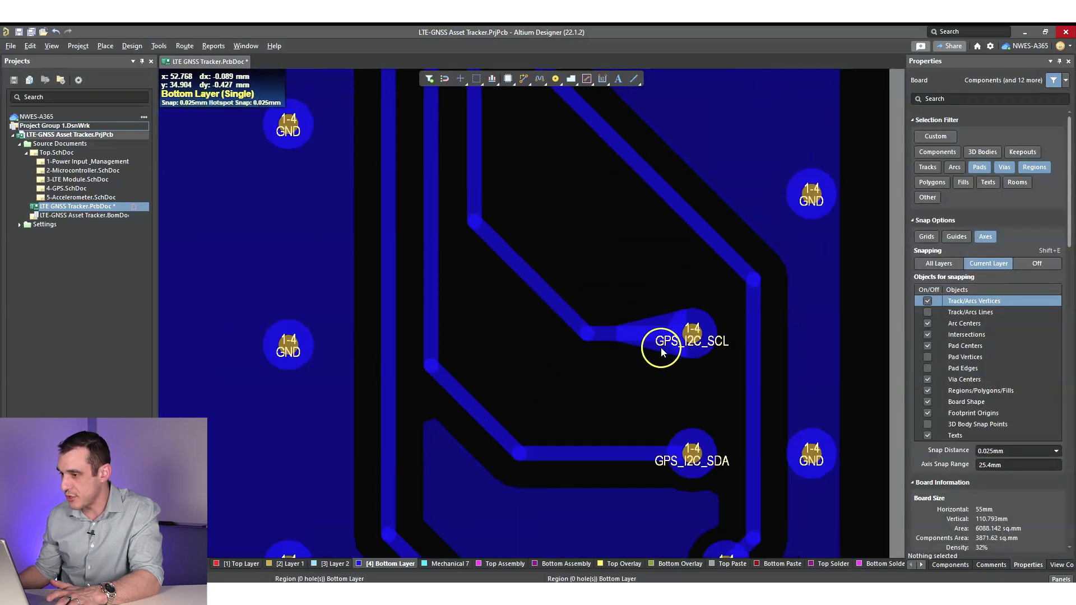
pyautogui.click(661, 347)
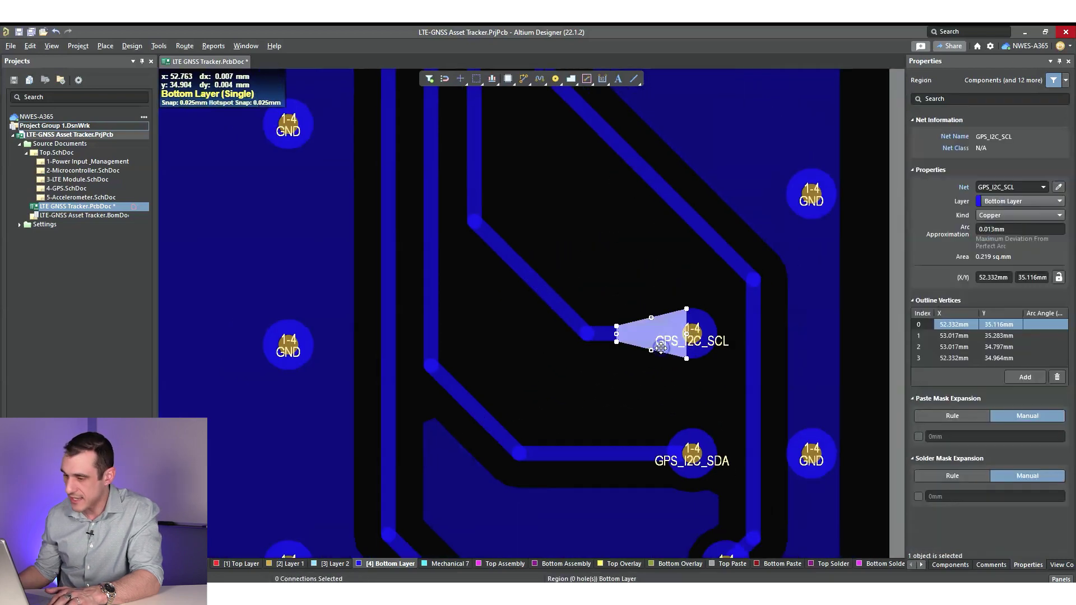
pyautogui.click(692, 335)
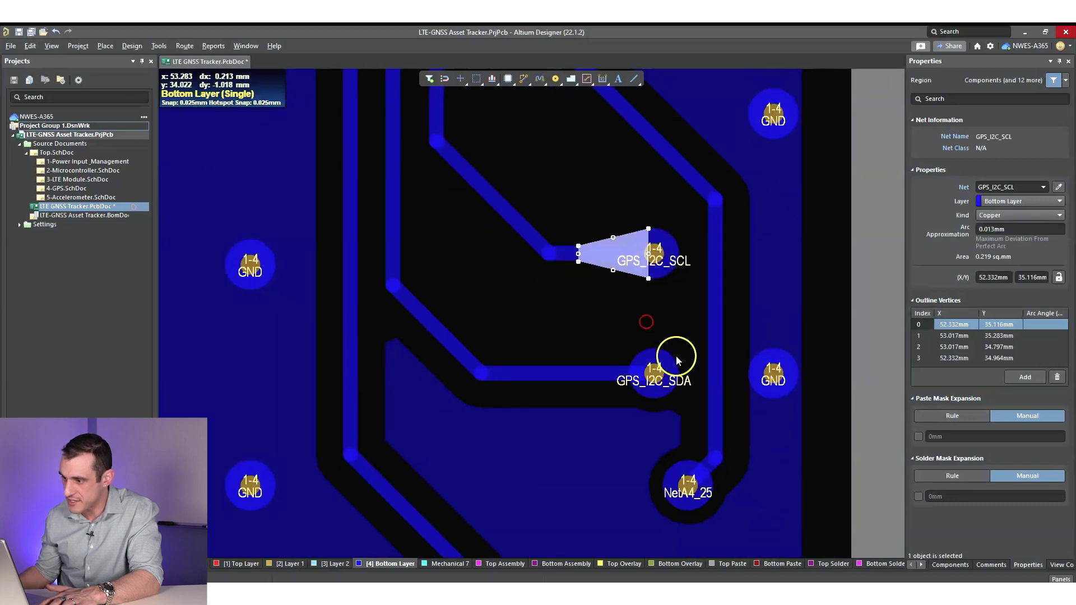
pyautogui.hotkey('ctrl', 'v')
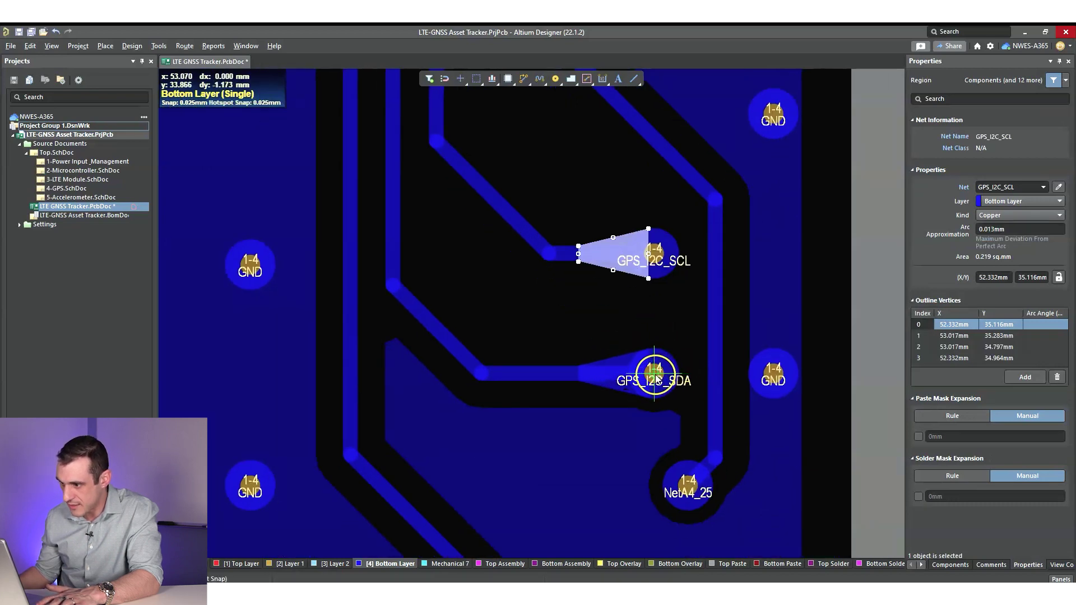
pyautogui.click(654, 378)
pyautogui.scroll(-3, 654, 378)
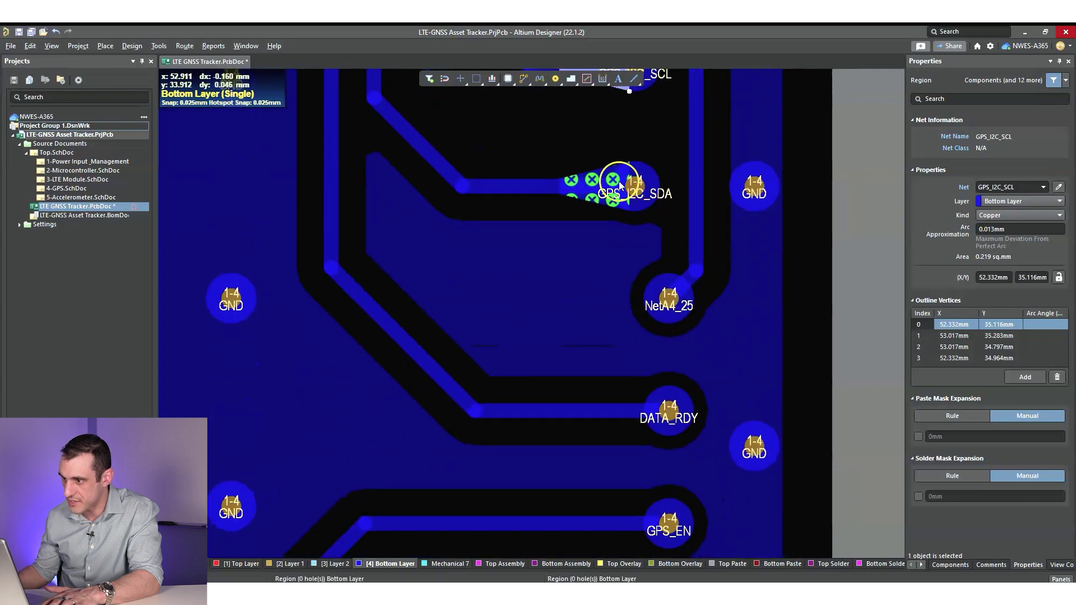
pyautogui.keyDown('ctrl'); pyautogui.scroll(2, 588, 185); pyautogui.keyUp('ctrl')
pyautogui.keyDown('ctrl'); pyautogui.scroll(3, 507, 289); pyautogui.keyUp('ctrl')
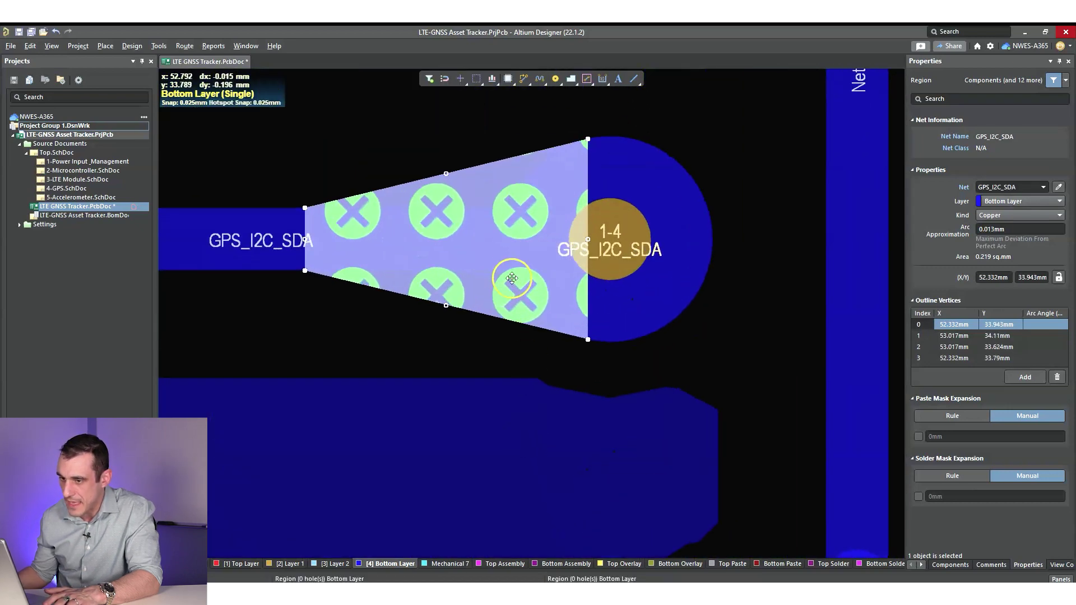
pyautogui.click(536, 451)
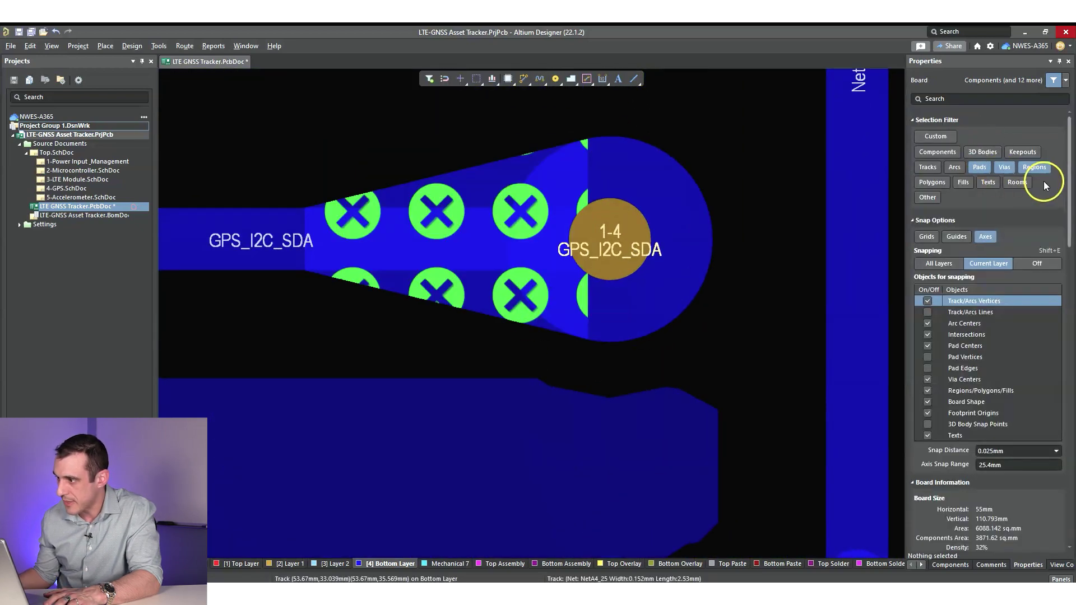
# - Allow polygons in the selection filter and repour the bottom-layer GND polygon around the pasted GPS_I2C_SDA teardrop
pyautogui.click(931, 182)
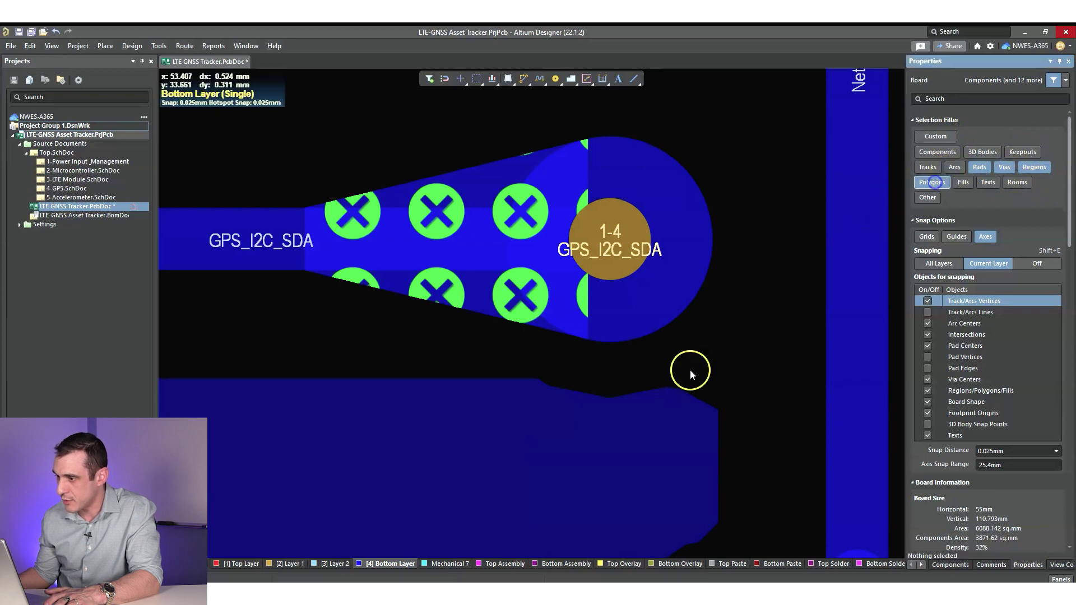
pyautogui.click(505, 507)
pyautogui.click(559, 405)
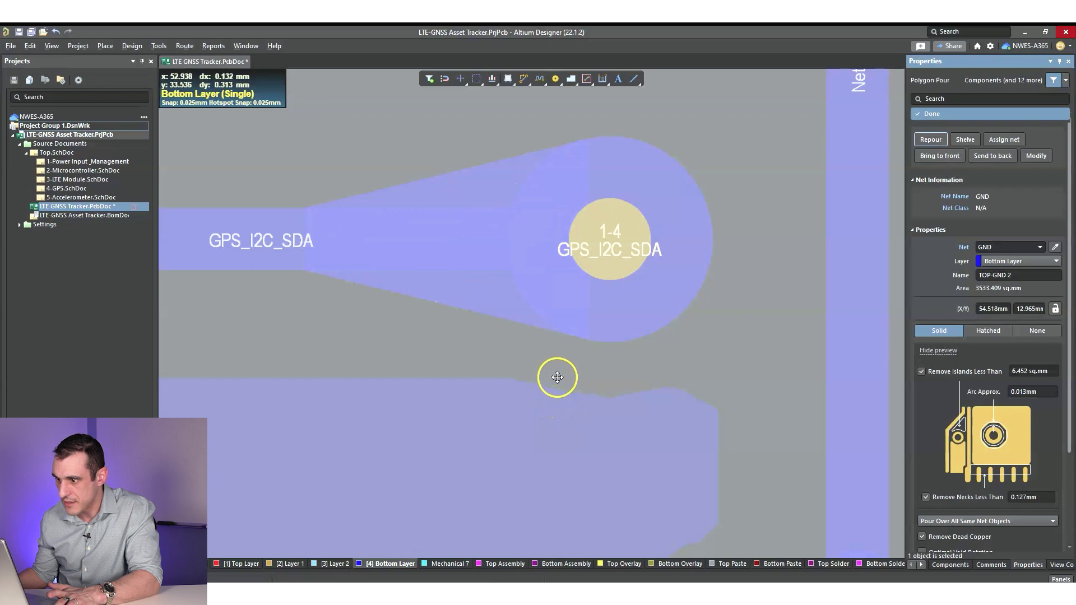
# - Examine the repoured GND polygon's edge beside the GPS_I2C_SDA teardrop and the two reshaped teardrops in their surroundings
pyautogui.keyDown('ctrl'); pyautogui.scroll(5, 551, 371); pyautogui.keyUp('ctrl')
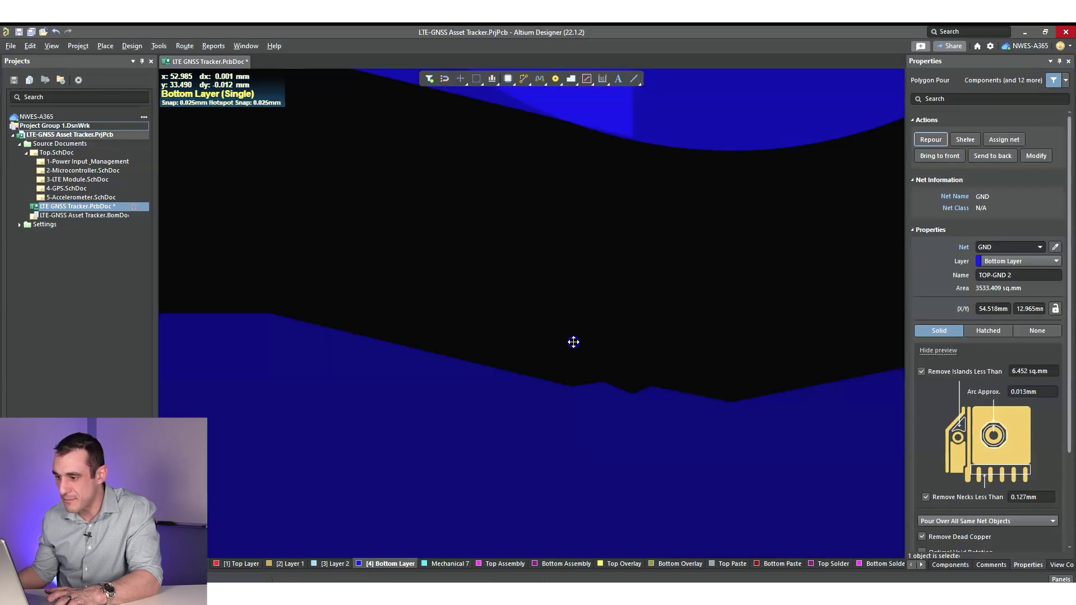
pyautogui.click(590, 234)
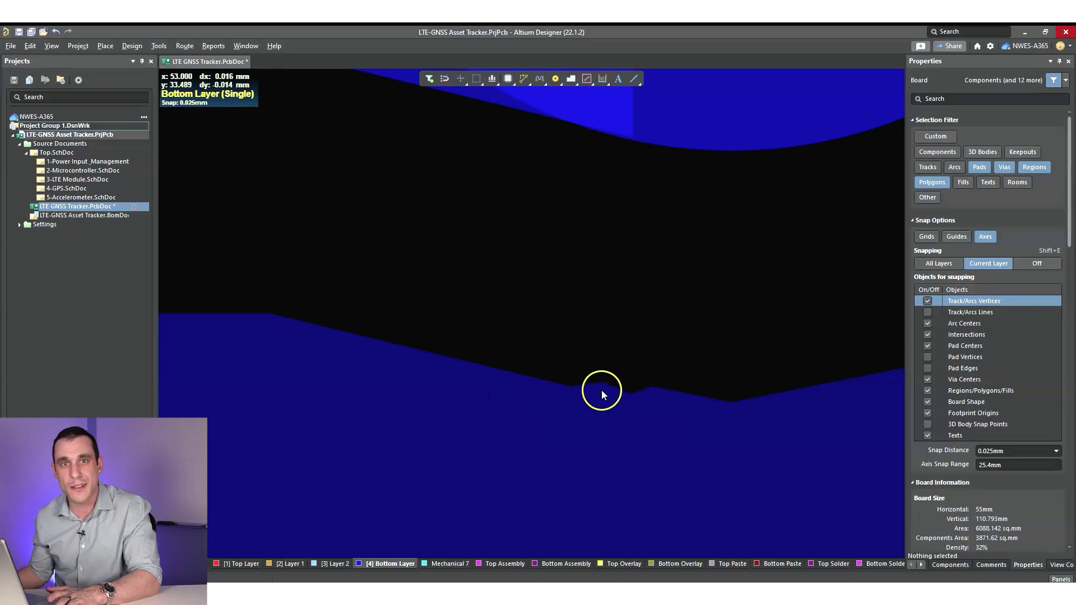
pyautogui.keyDown('ctrl'); pyautogui.scroll(-8, 583, 422); pyautogui.keyUp('ctrl')
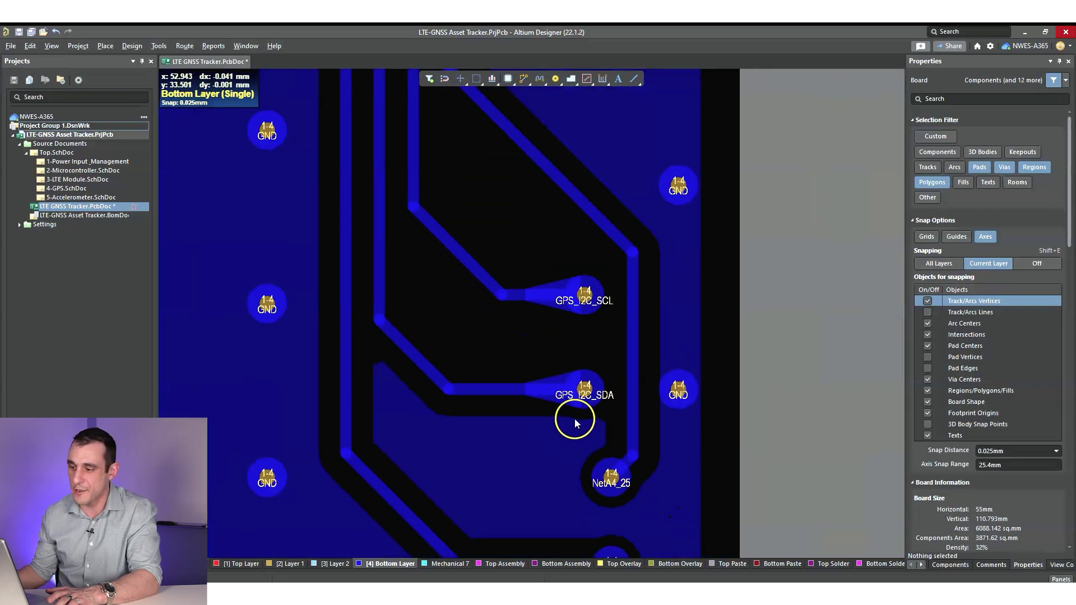
pyautogui.keyDown('ctrl'); pyautogui.scroll(-2, 574, 423); pyautogui.keyUp('ctrl')
pyautogui.click(576, 394)
pyautogui.click(793, 370)
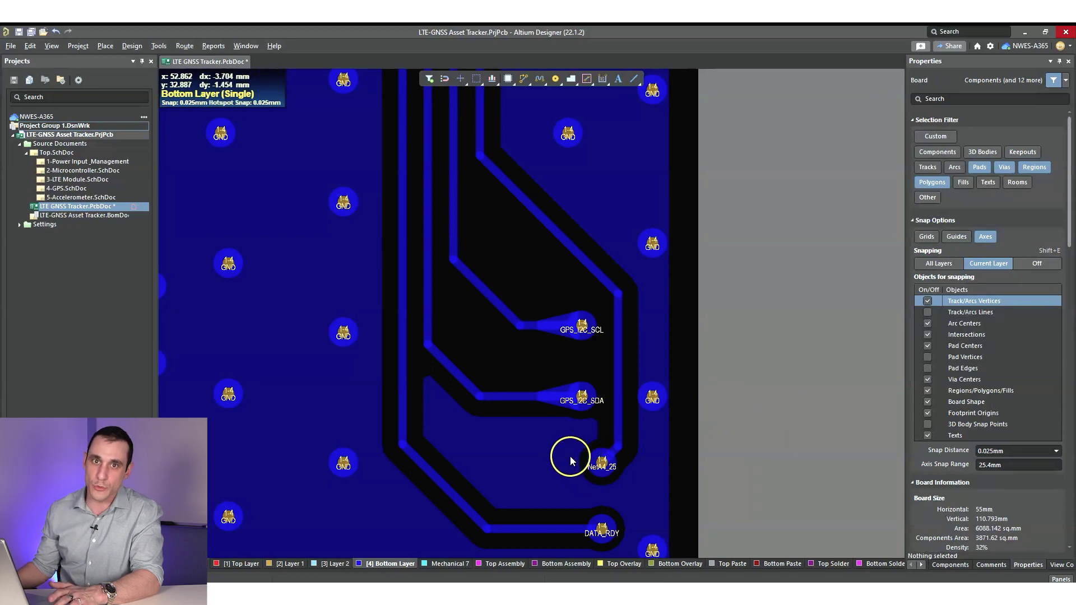
pyautogui.keyDown('ctrl'); pyautogui.scroll(3, 566, 454); pyautogui.keyUp('ctrl')
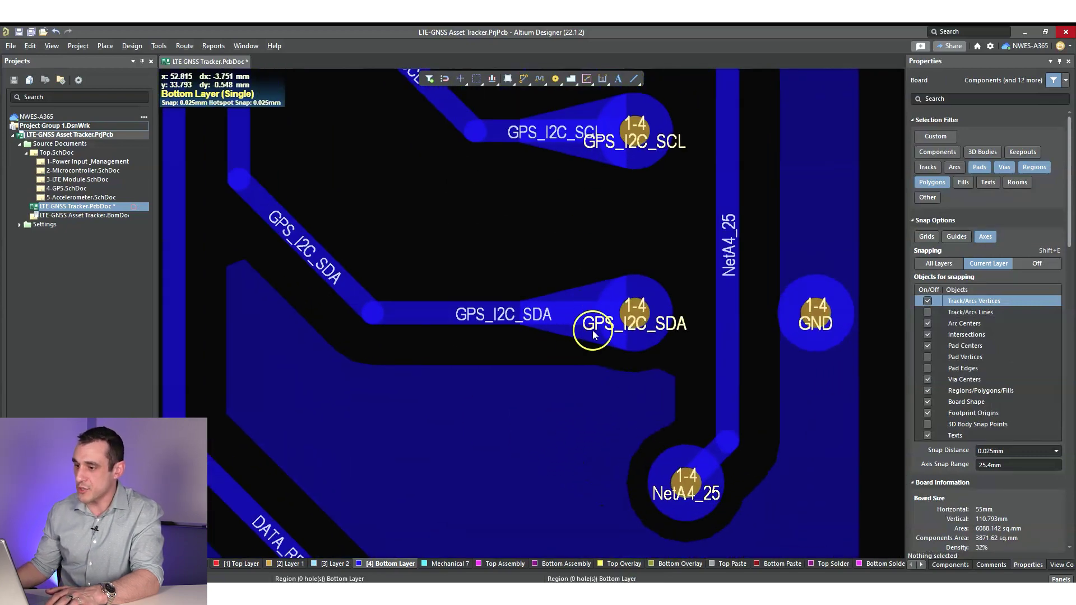
pyautogui.keyDown('ctrl'); pyautogui.scroll(2, 589, 333); pyautogui.keyUp('ctrl')
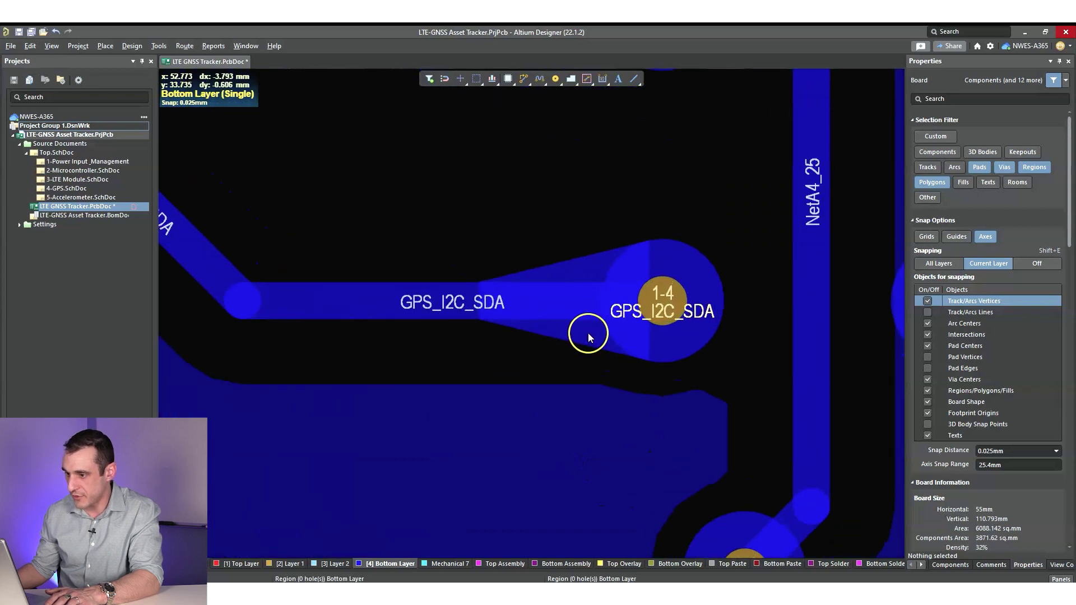
# - Exclude polygons from the selection filter and inspect the GPS_I2C_SDA teardrop region
pyautogui.keyDown('ctrl'); pyautogui.scroll(2, 588, 333); pyautogui.keyUp('ctrl')
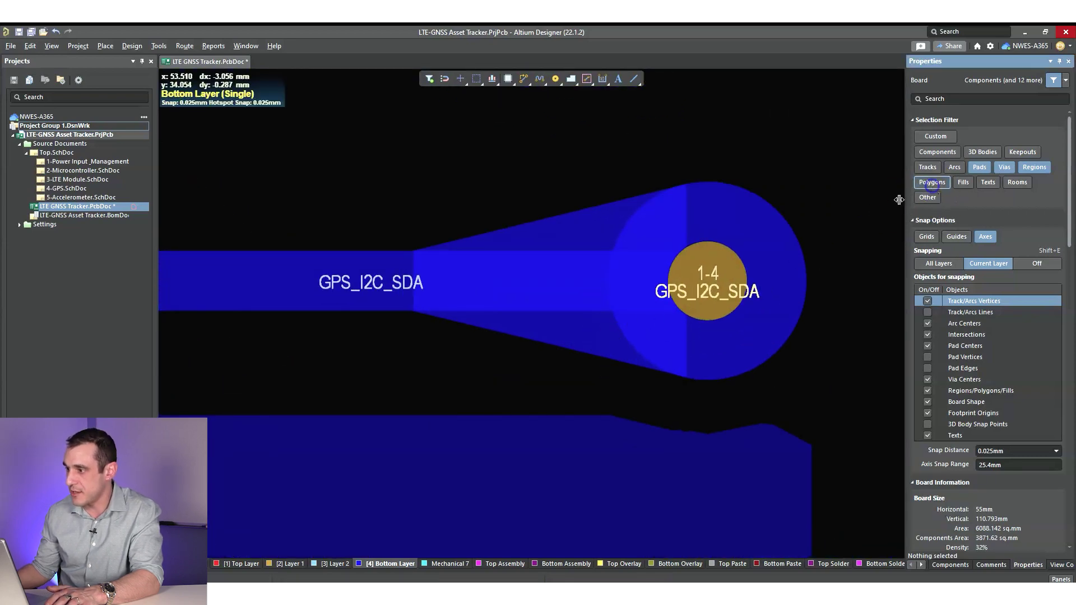
pyautogui.click(619, 360)
pyautogui.keyDown('ctrl'); pyautogui.scroll(-3, 619, 353); pyautogui.keyUp('ctrl')
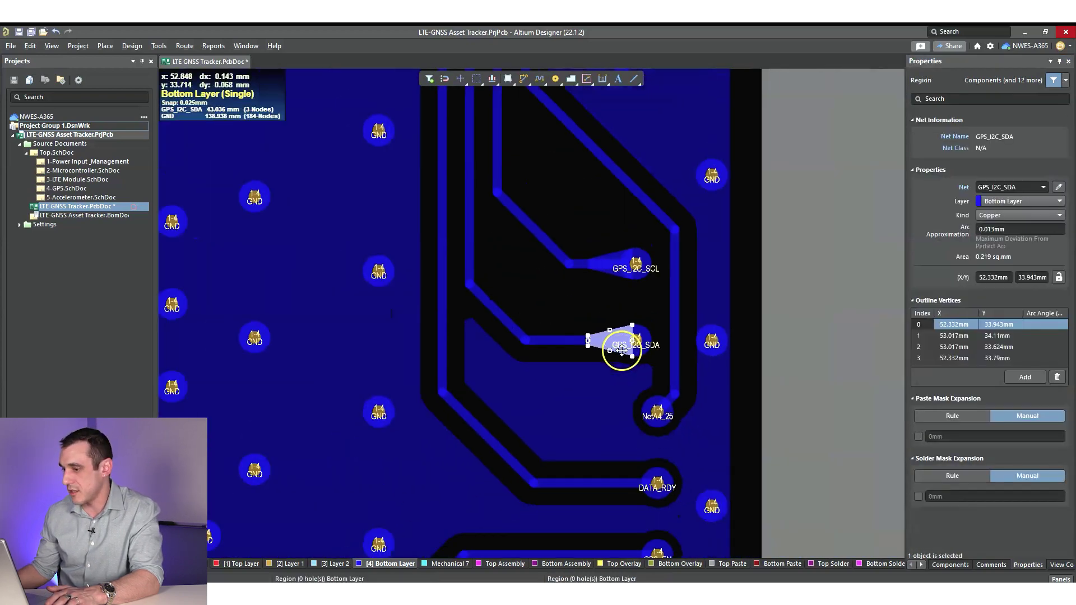
pyautogui.keyDown('ctrl'); pyautogui.scroll(-2, 622, 351); pyautogui.keyUp('ctrl')
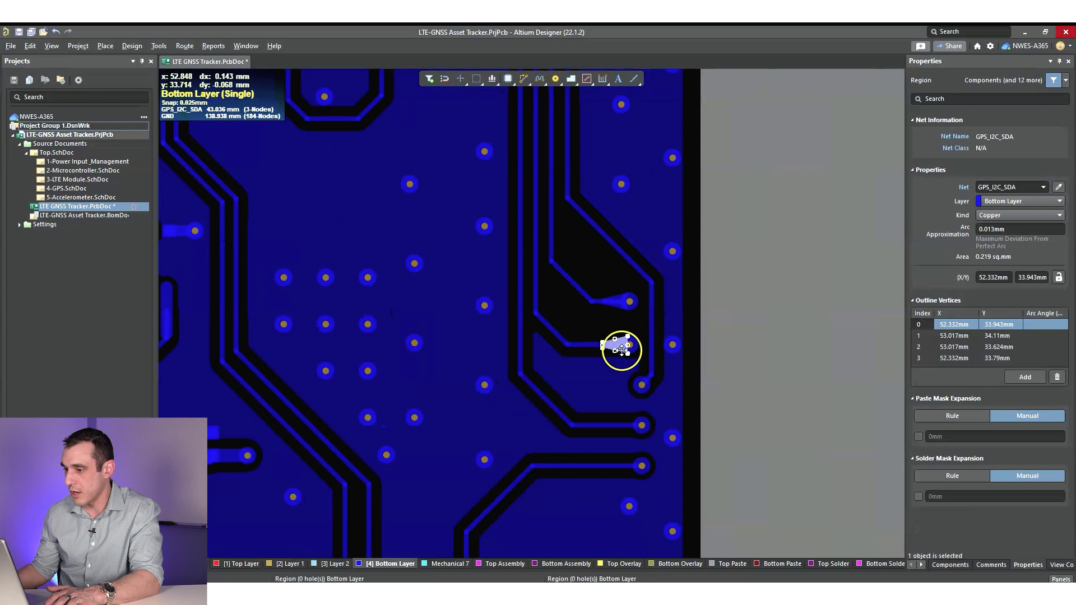
pyautogui.click(614, 381)
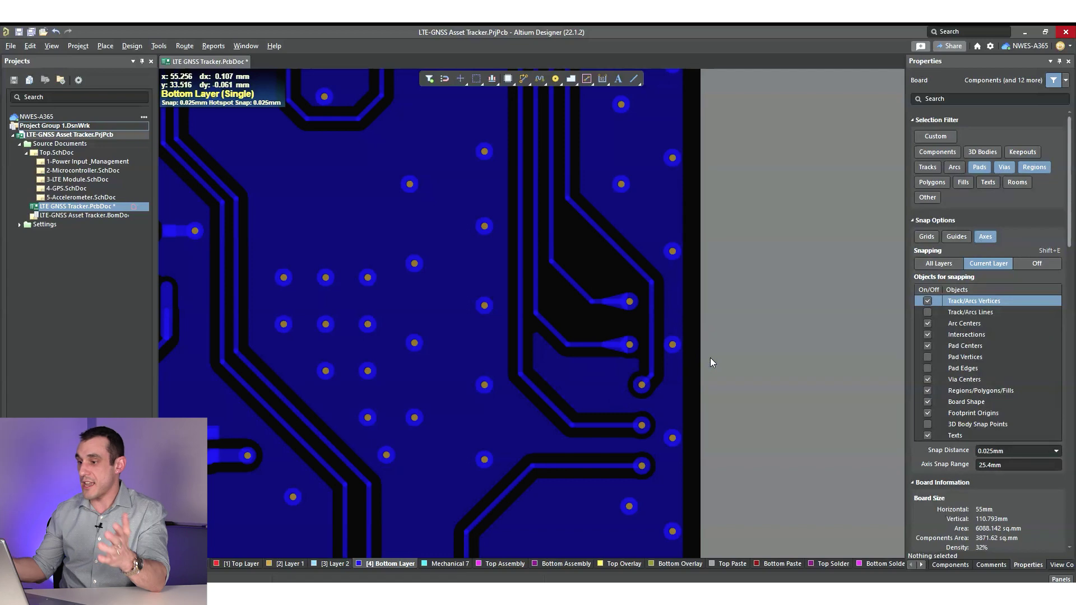